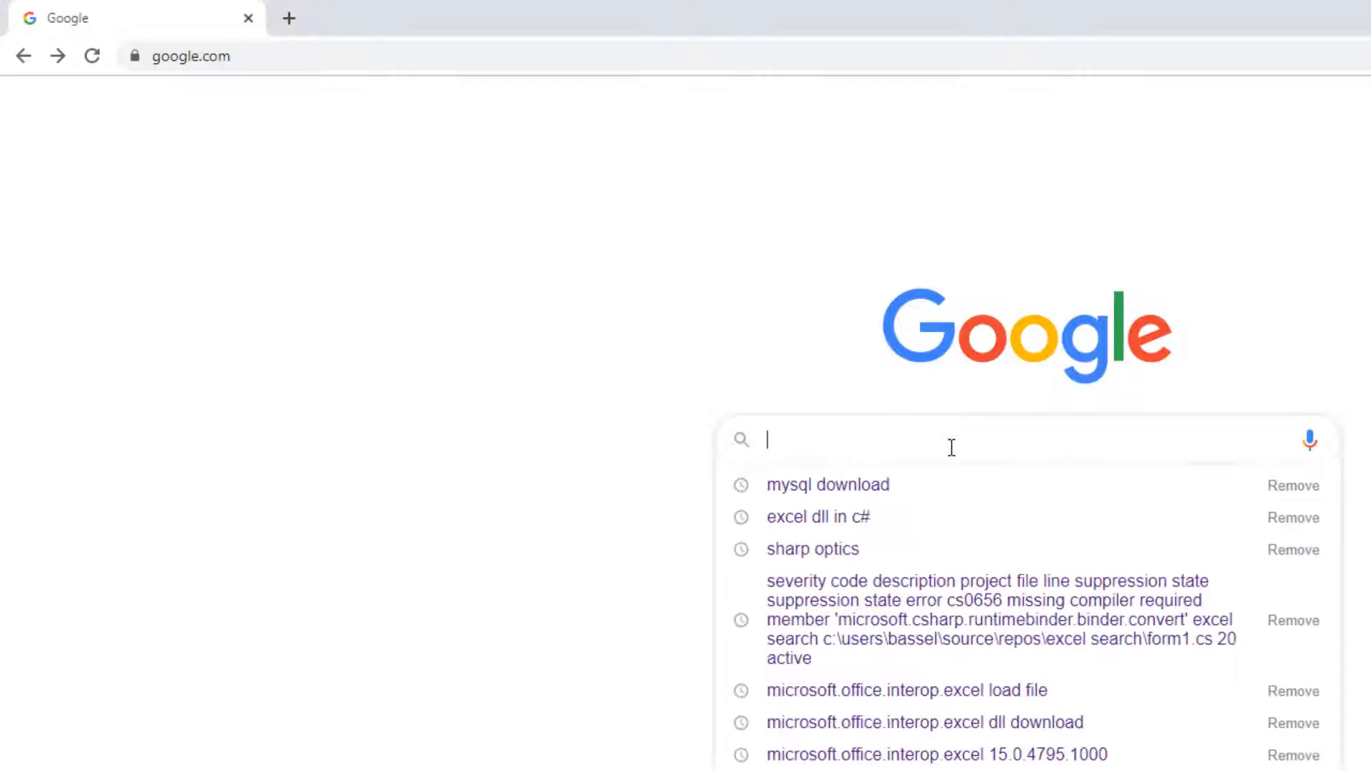
# Search Google for "mysql download" and open the MySQL Community (GPL) Downloads page from the MySQL Downloads site.
pyautogui.write('mysql')
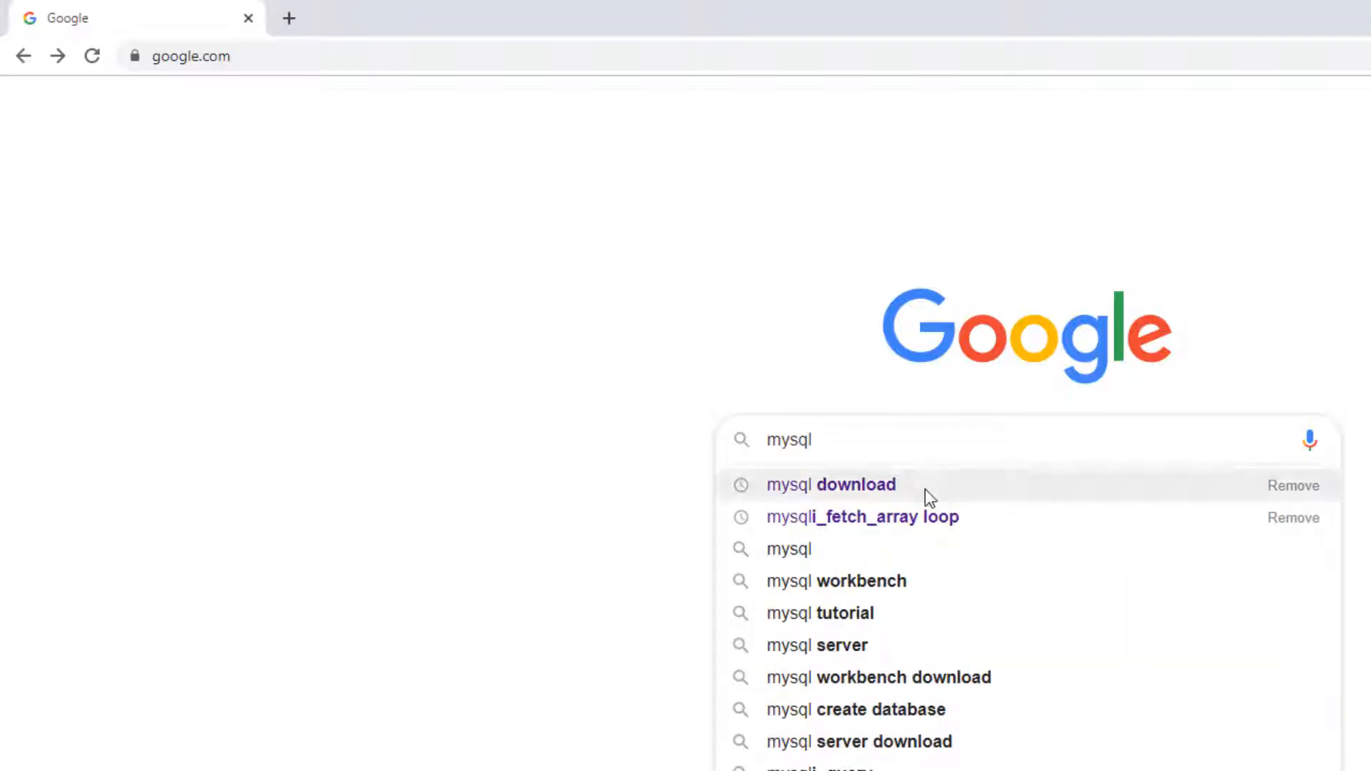
pyautogui.click(924, 488)
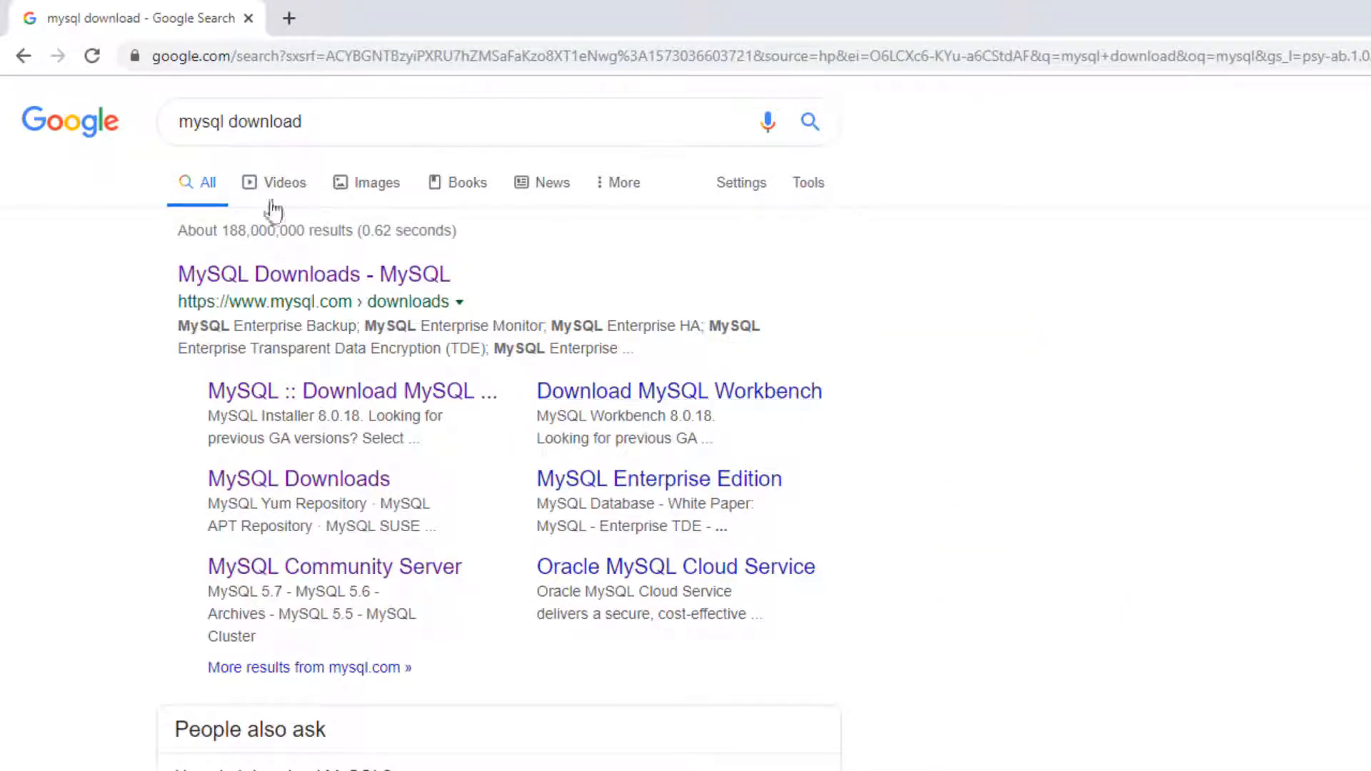
pyautogui.click(282, 277)
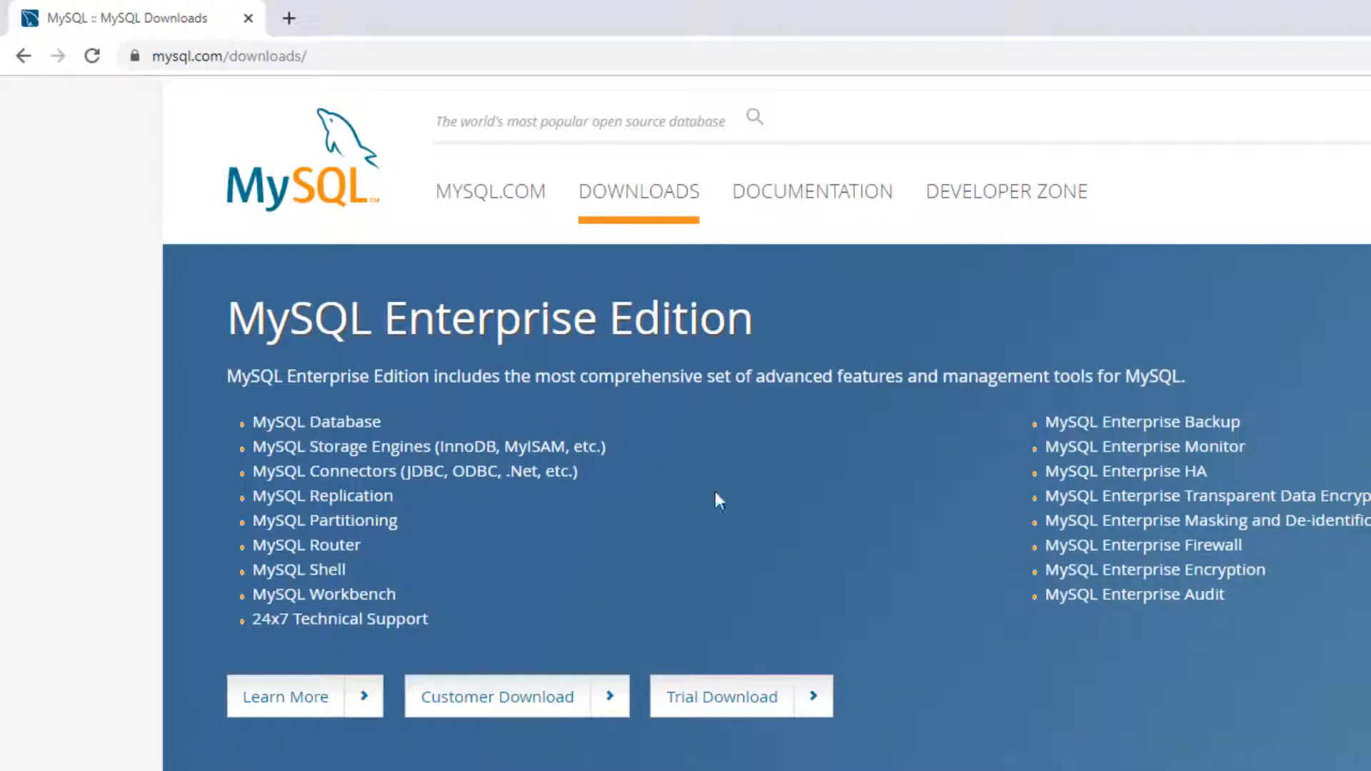
pyautogui.scroll(-5, 714, 491)
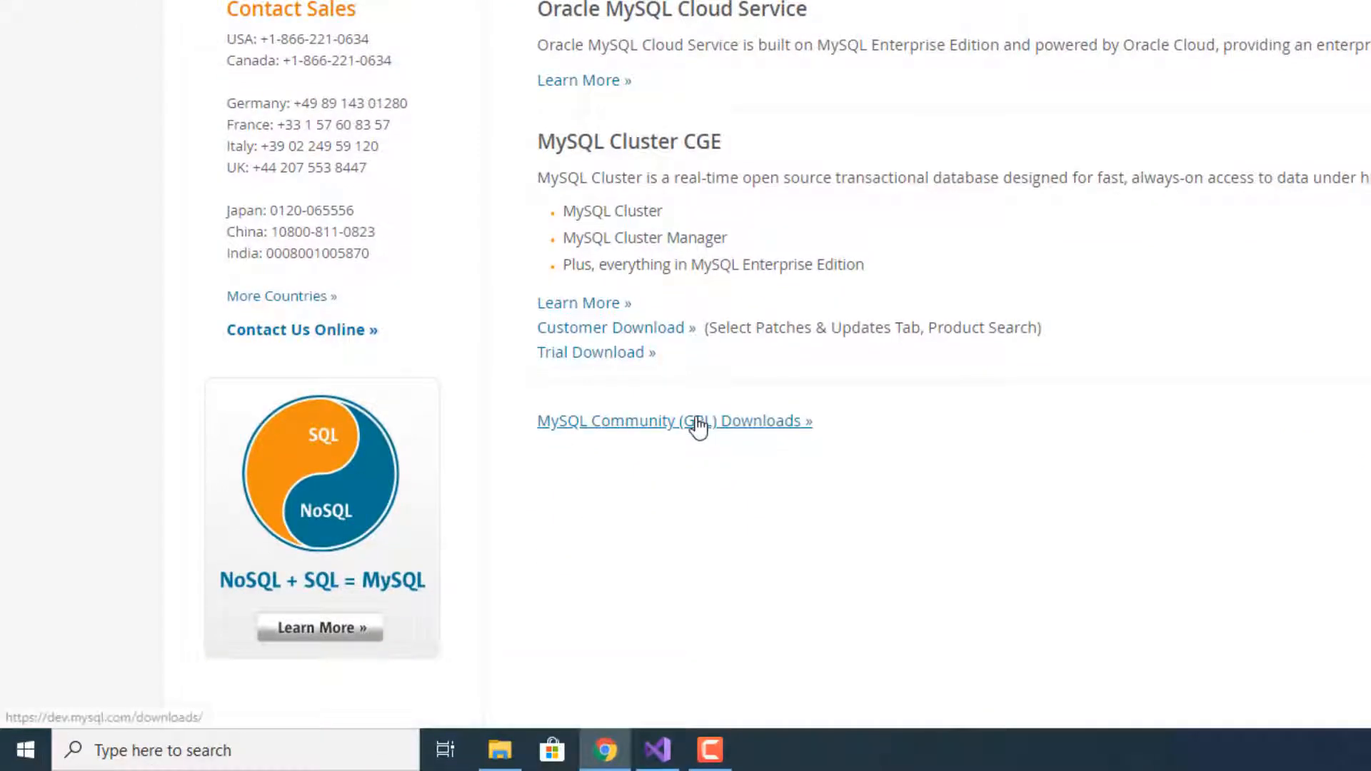
pyautogui.click(698, 421)
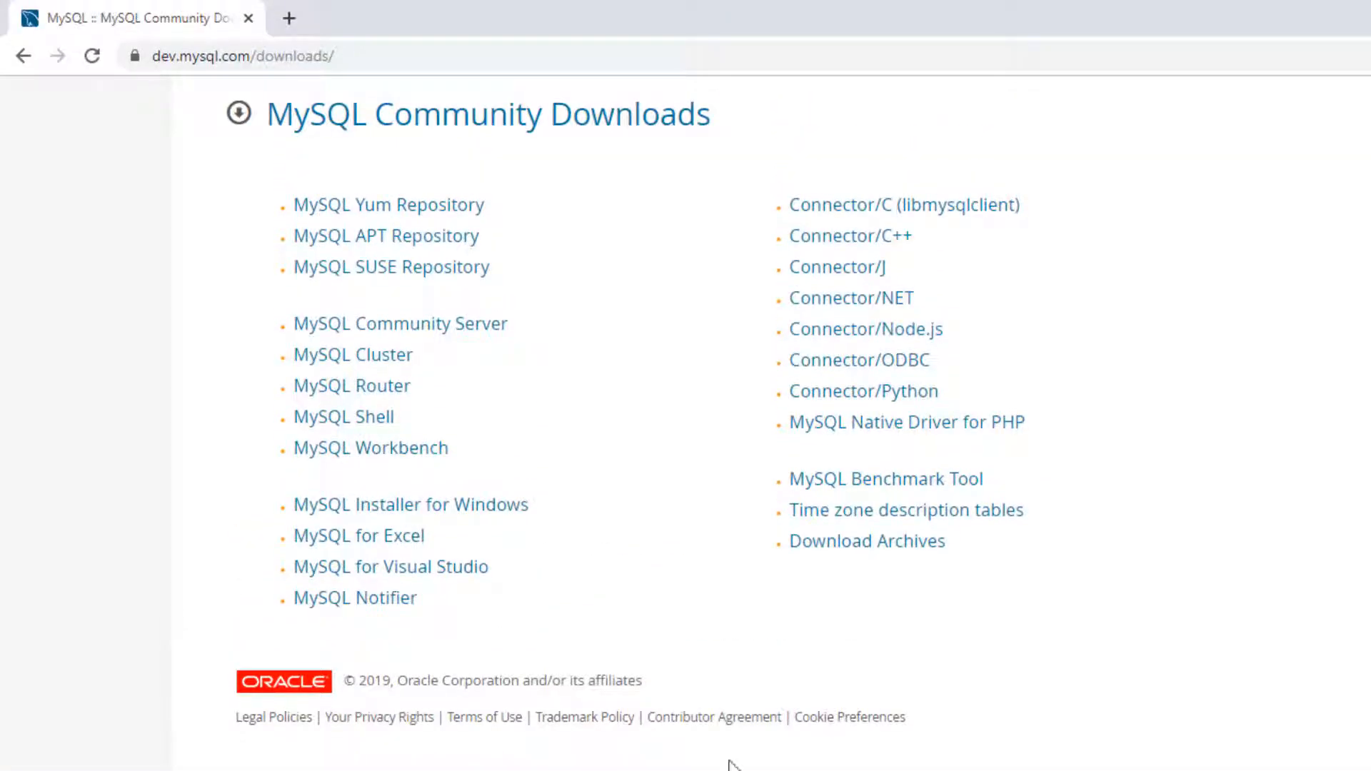
# Open MySQL Community Server in a separate tab and download the MySQL for Visual Studio 1.2.9 MSI installer without logging in.
pyautogui.rightClick(447, 330)
pyautogui.click(487, 344)
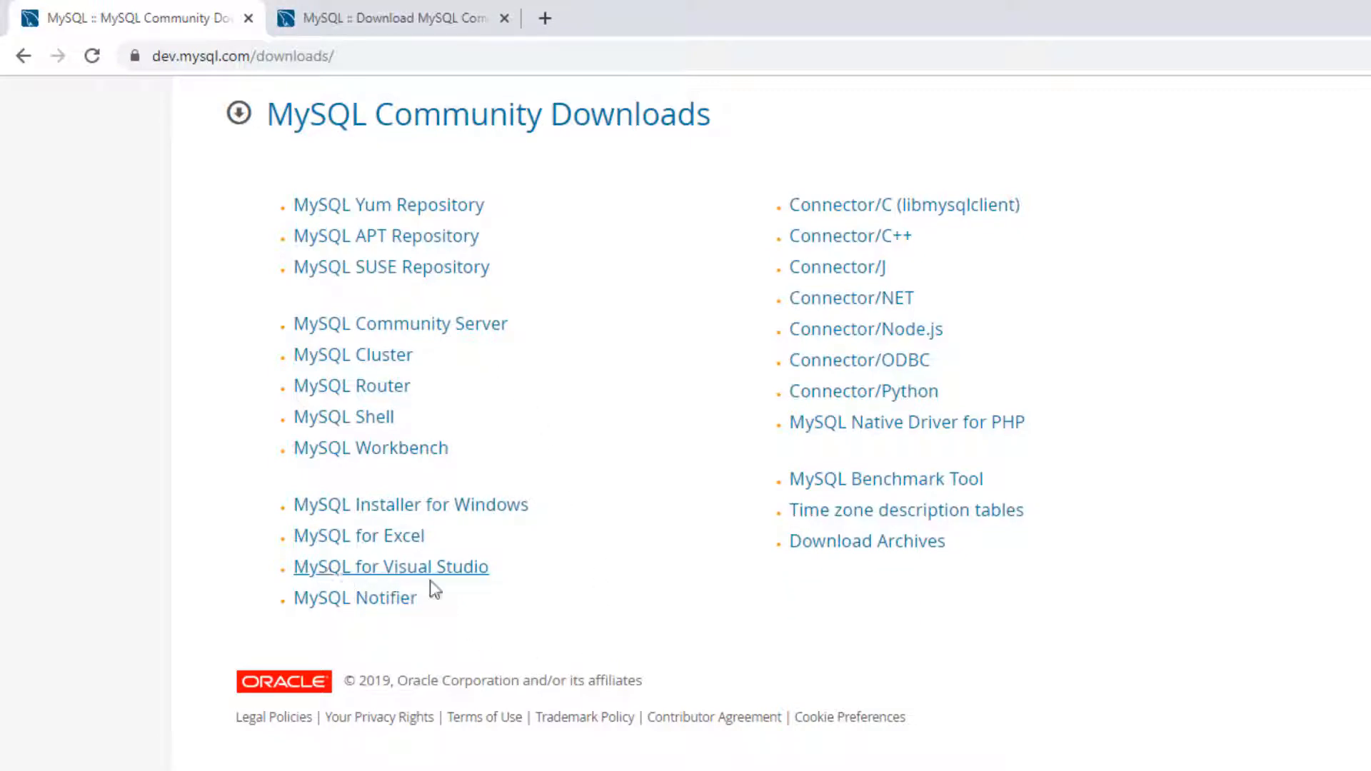
pyautogui.click(463, 575)
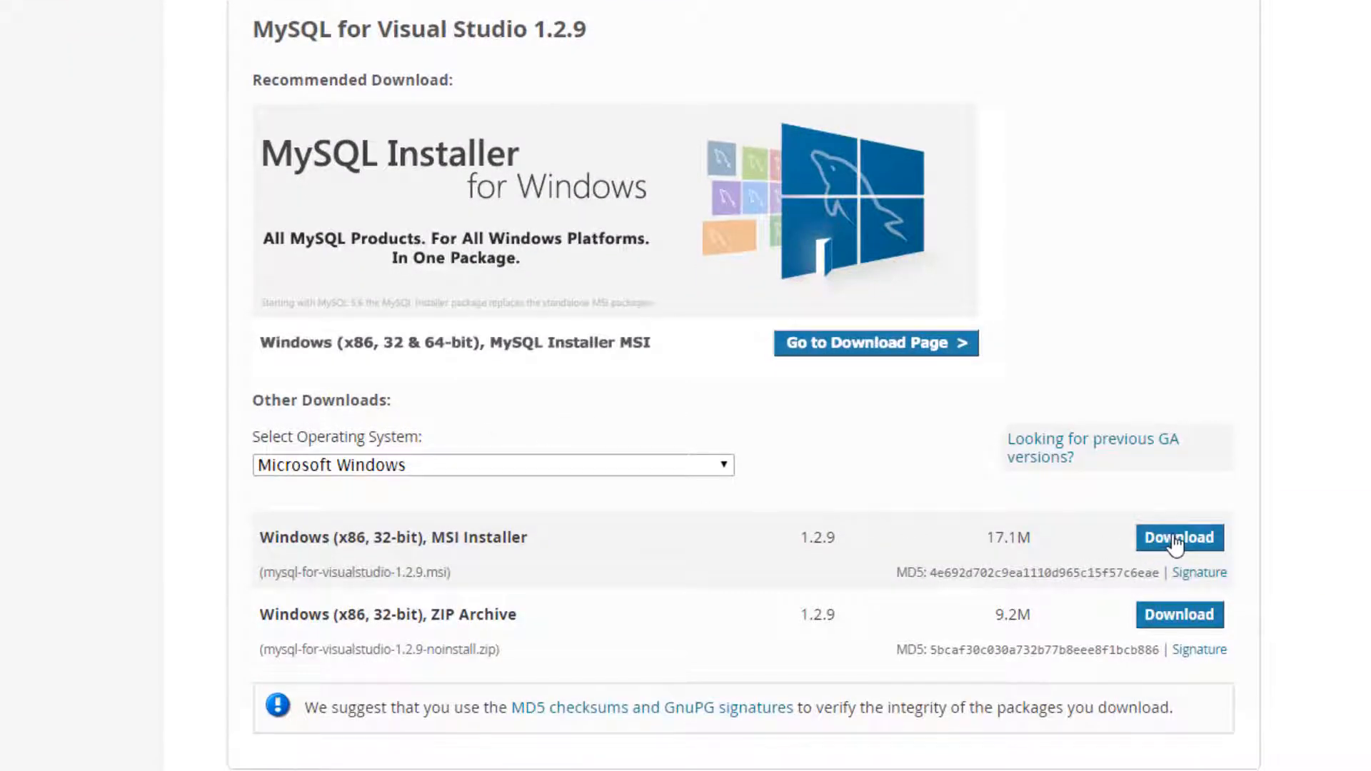
pyautogui.click(1175, 541)
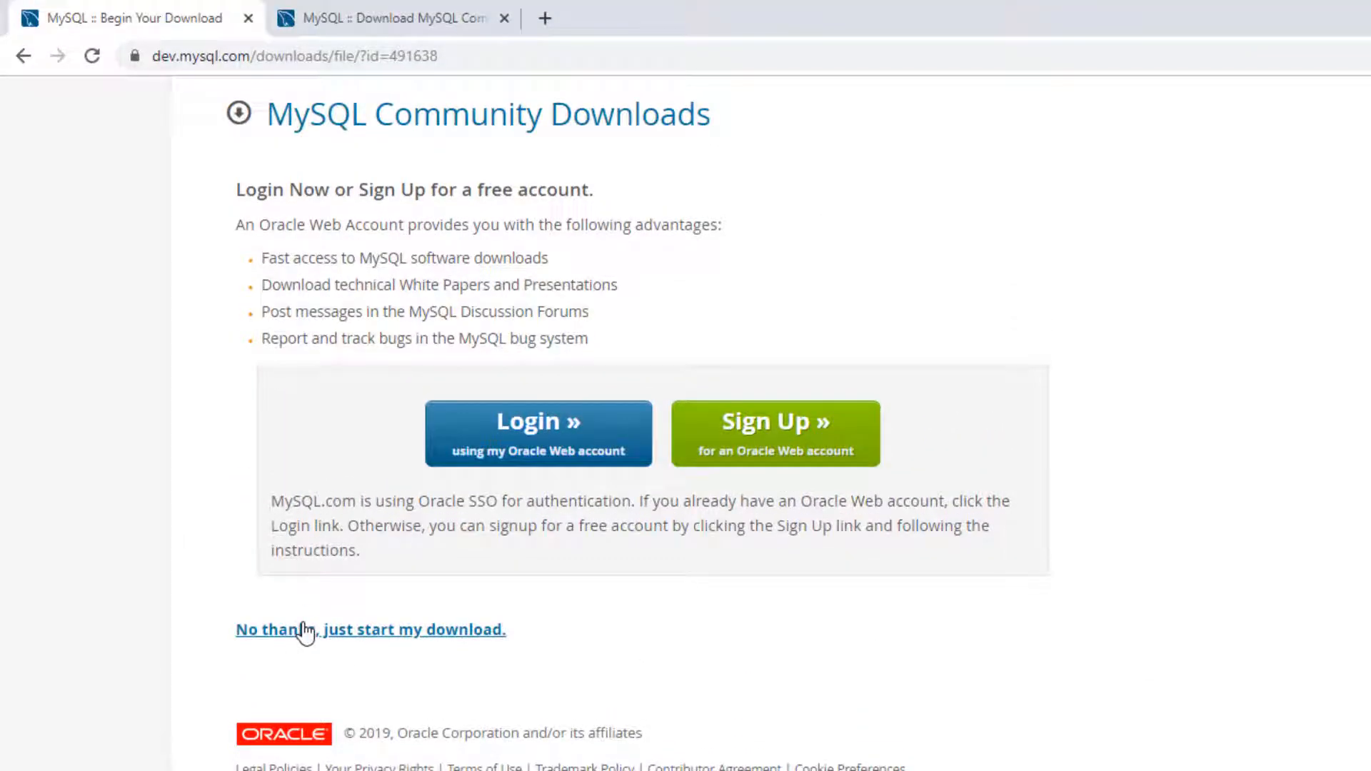
pyautogui.click(306, 631)
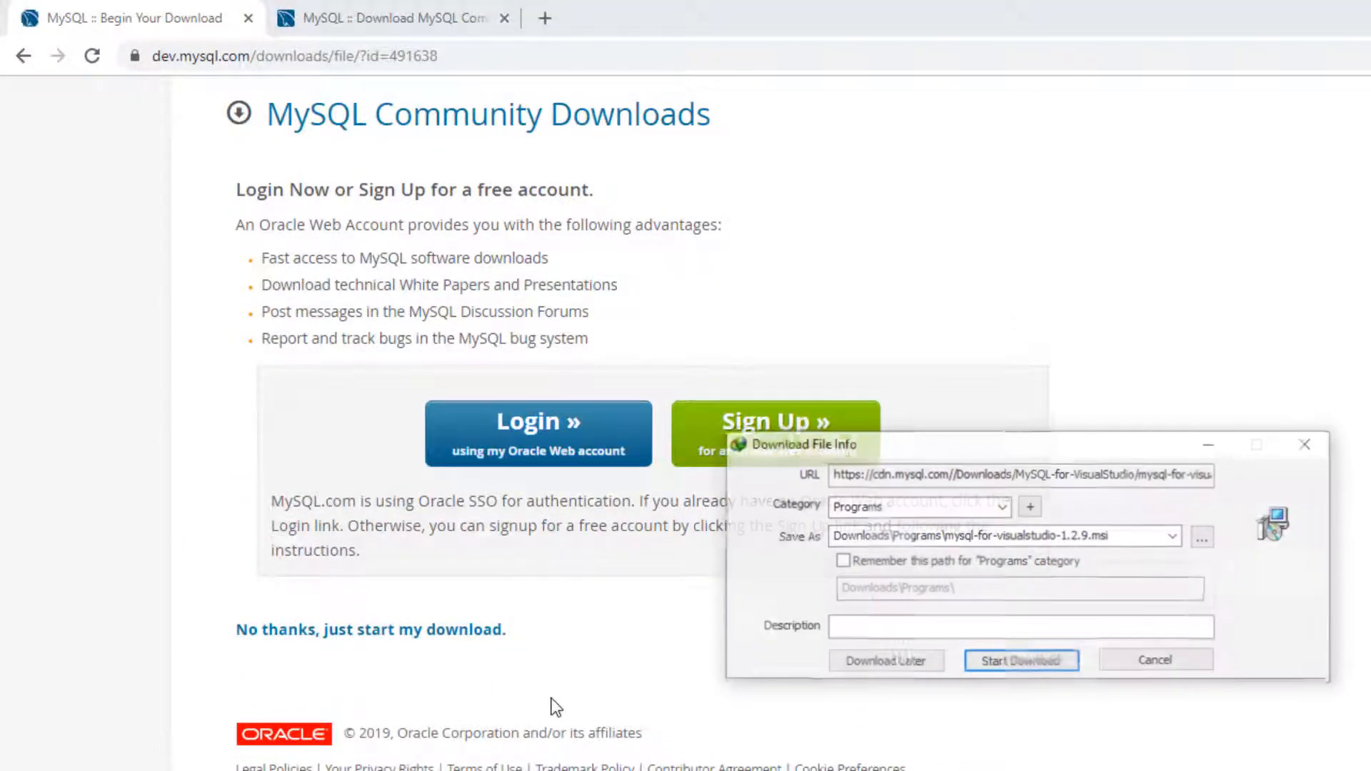
pyautogui.click(1041, 651)
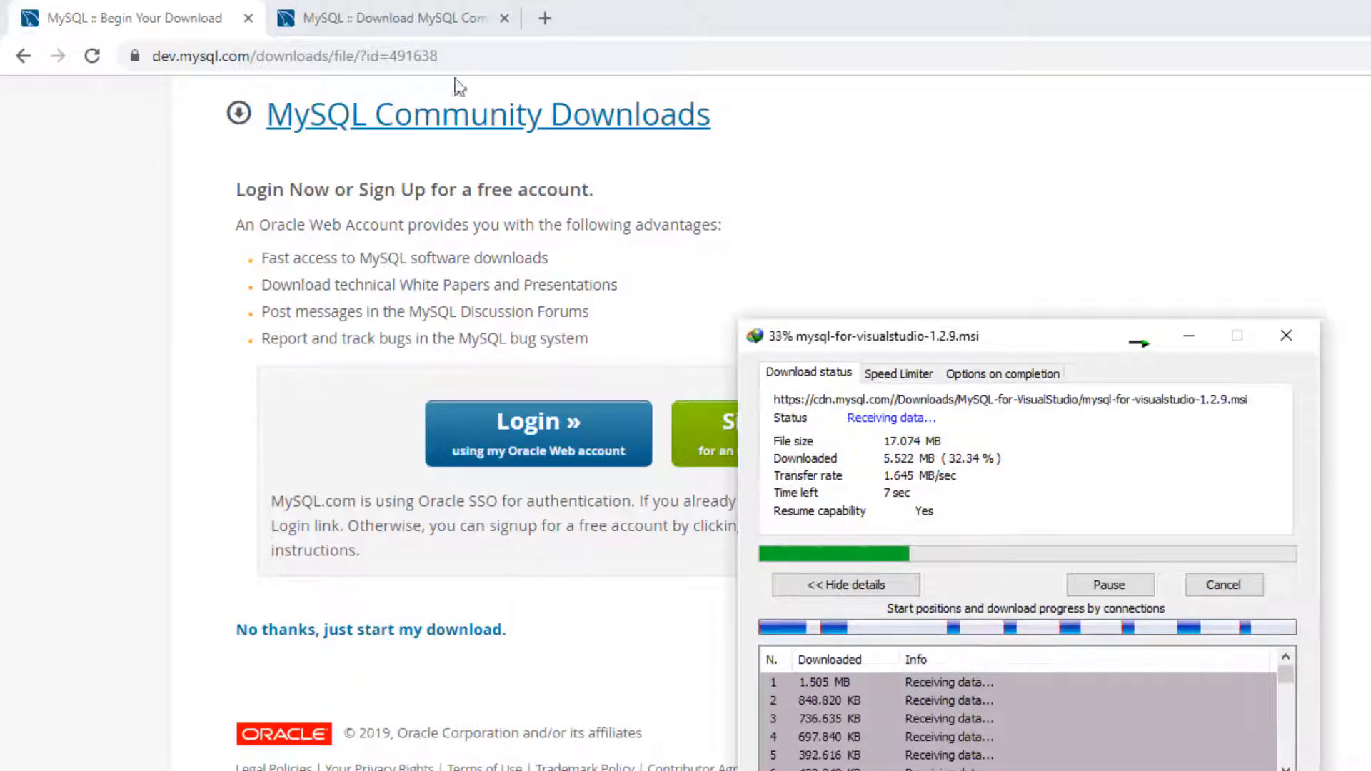
# Go from the MySQL Community Server page to the recommended MySQL Installer for Windows download page.
pyautogui.click(398, 30)
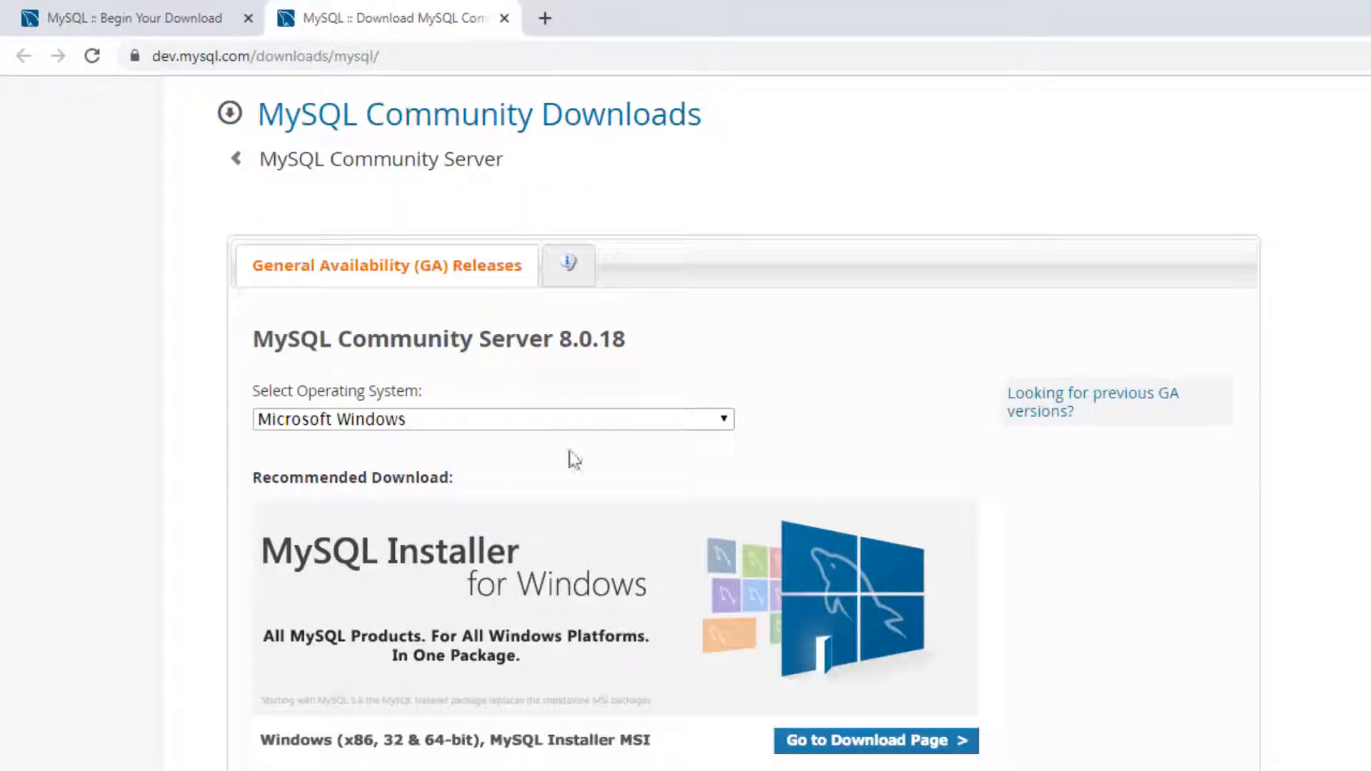
pyautogui.scroll(-2, 529, 657)
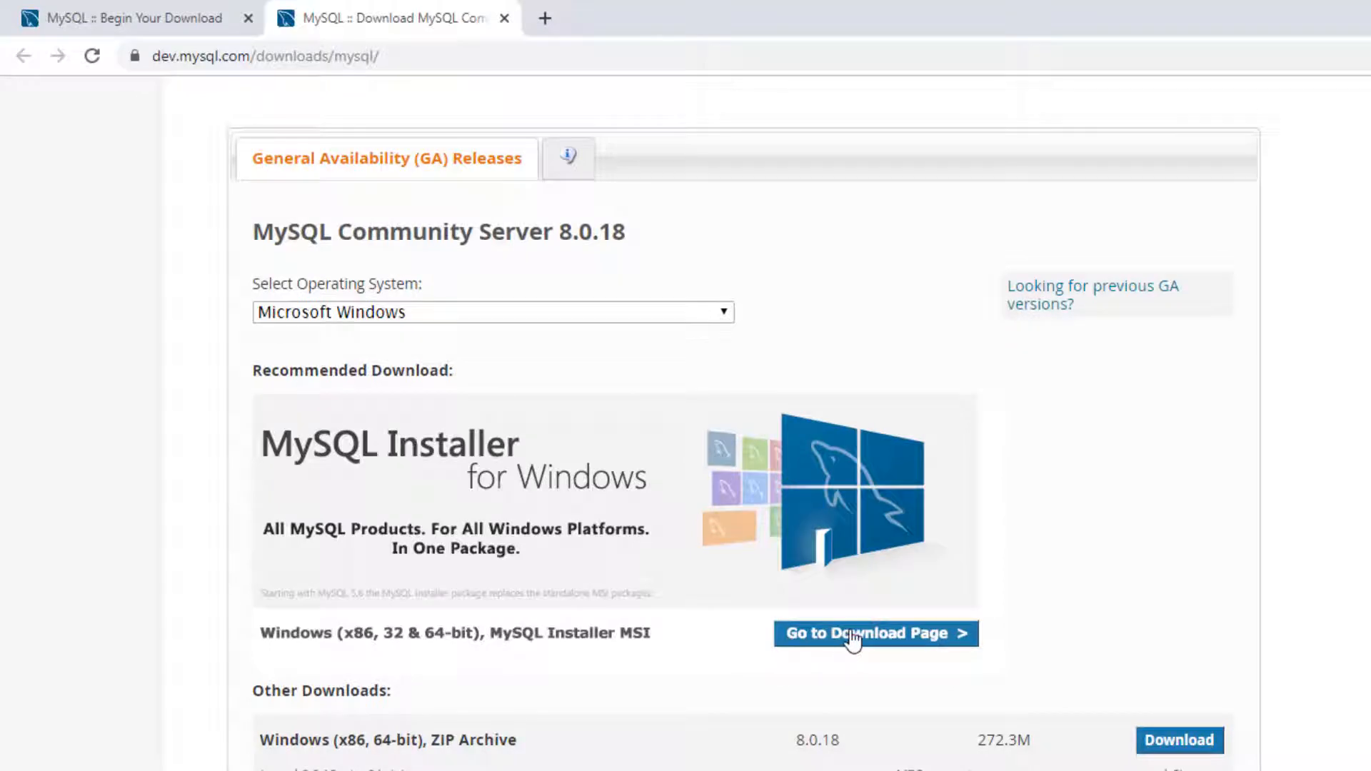
pyautogui.click(852, 640)
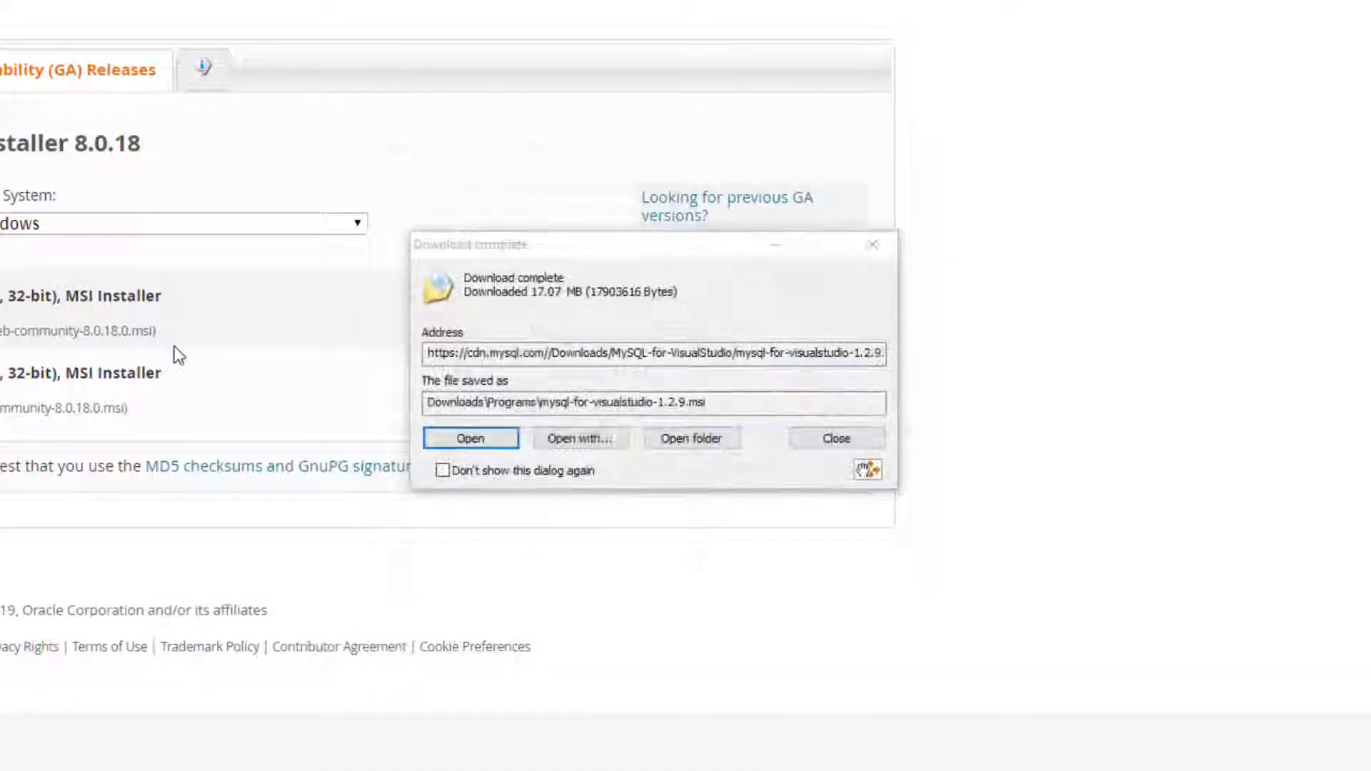
# Launch the downloaded MySQL for Visual Studio 1.2.9 setup and exit it without changing the existing installation.
pyautogui.moveTo(589, 249); pyautogui.dragTo(1133, 204)
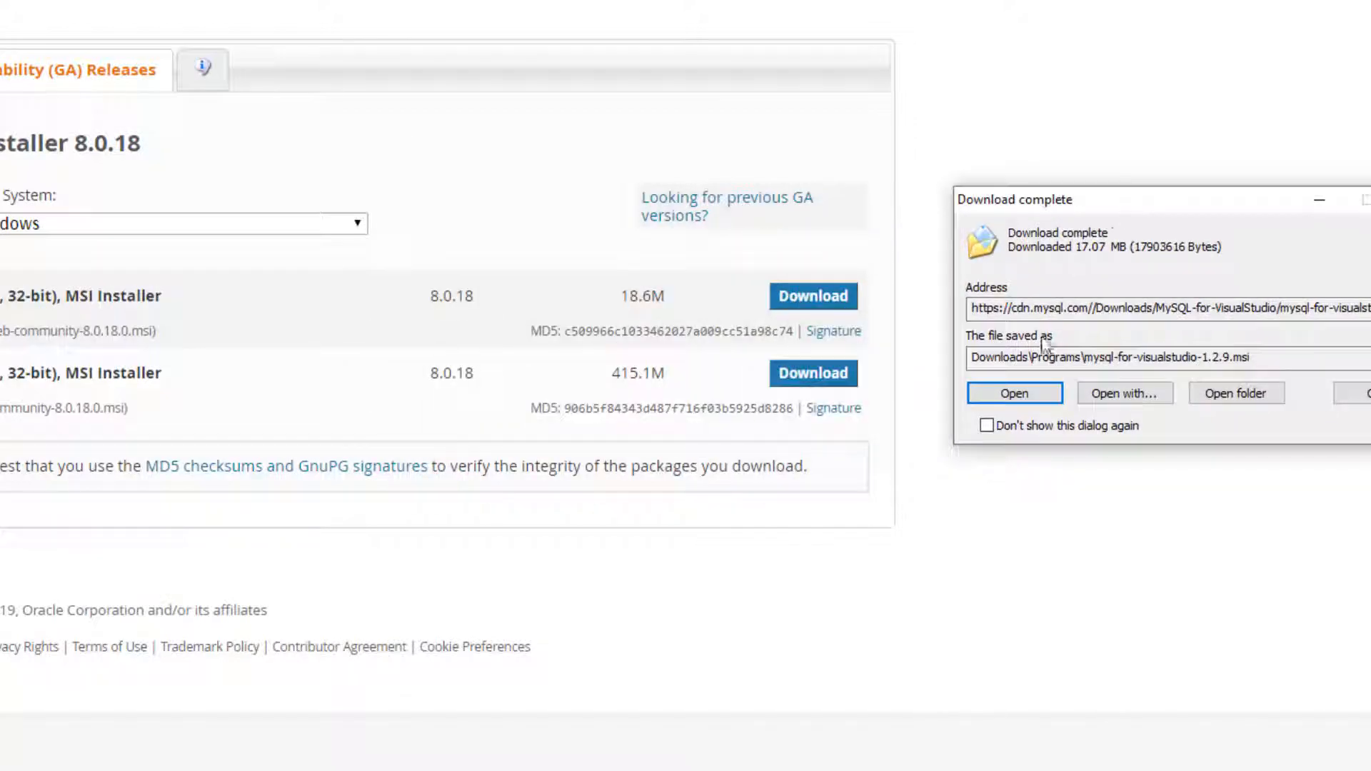
pyautogui.click(1018, 392)
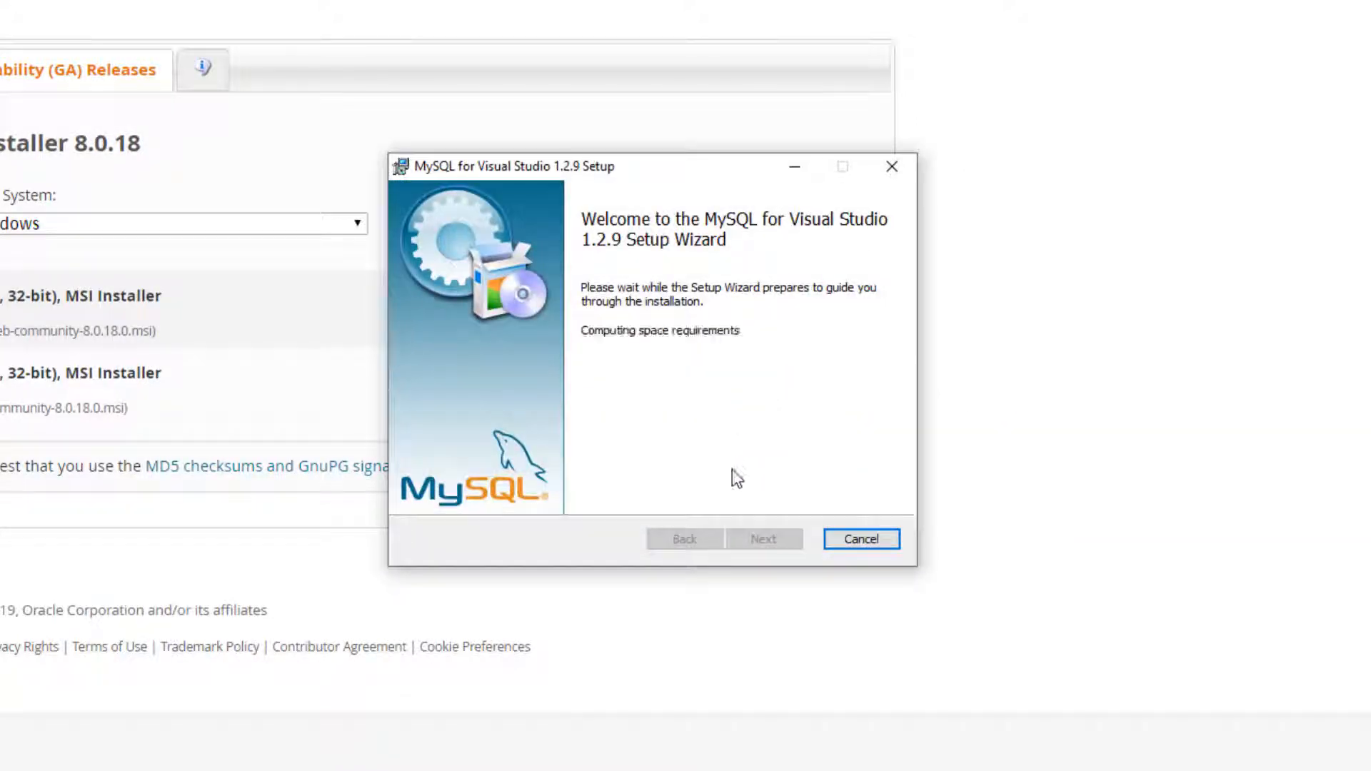
pyautogui.click(761, 541)
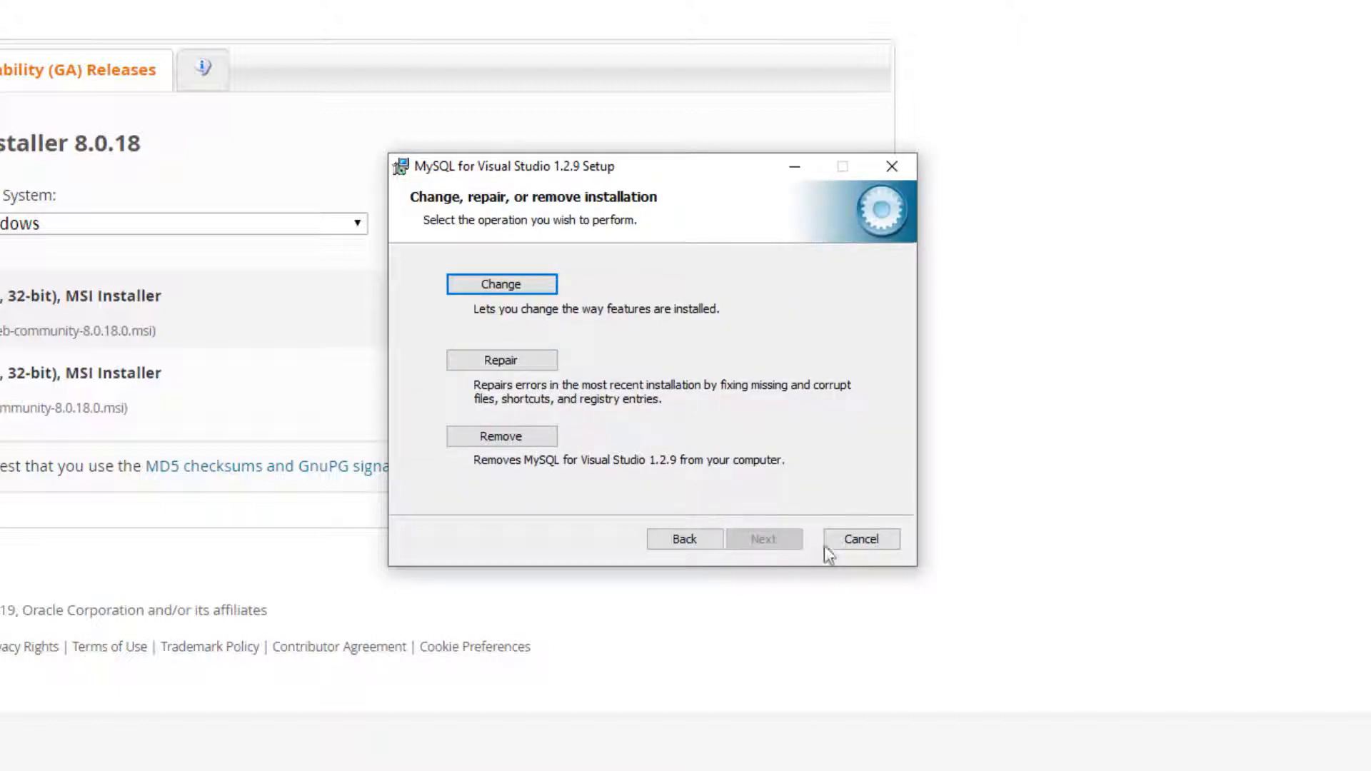
pyautogui.click(875, 540)
pyautogui.click(620, 408)
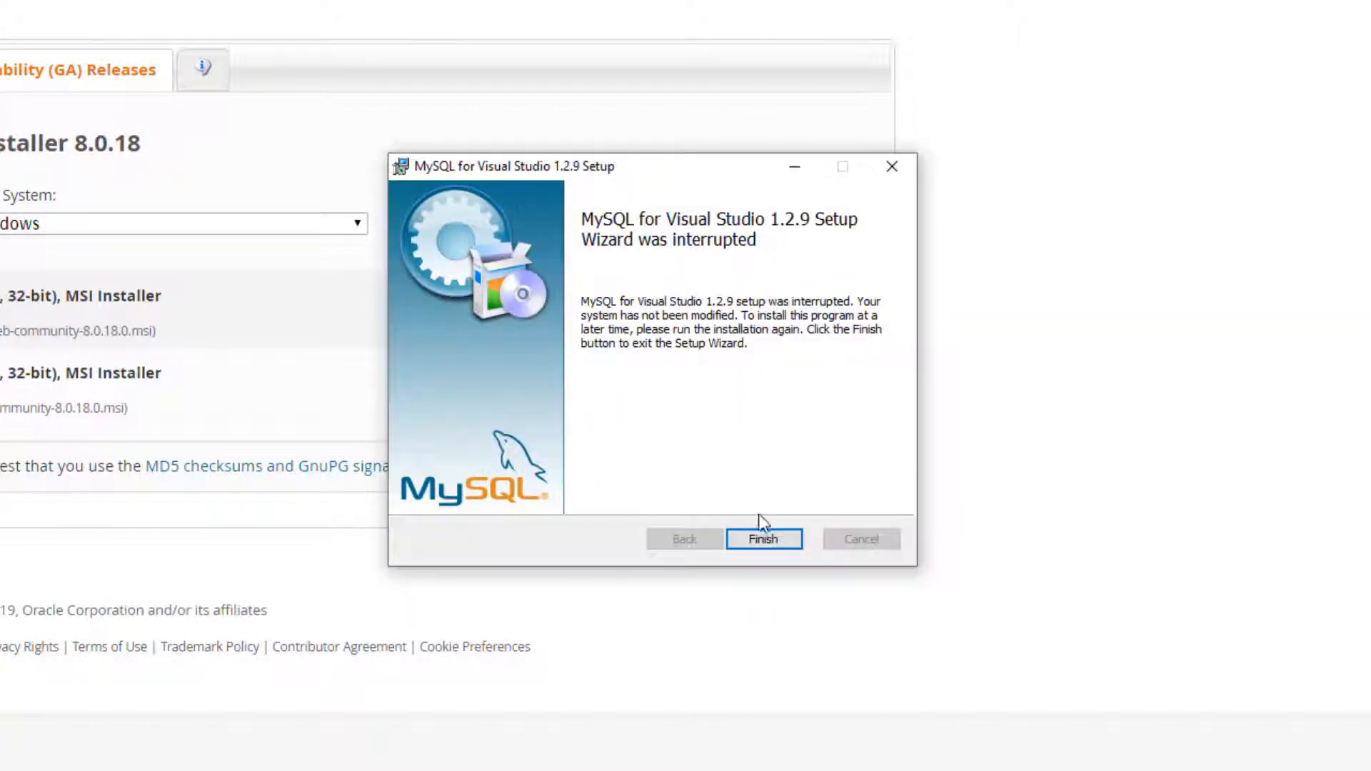
pyautogui.click(764, 537)
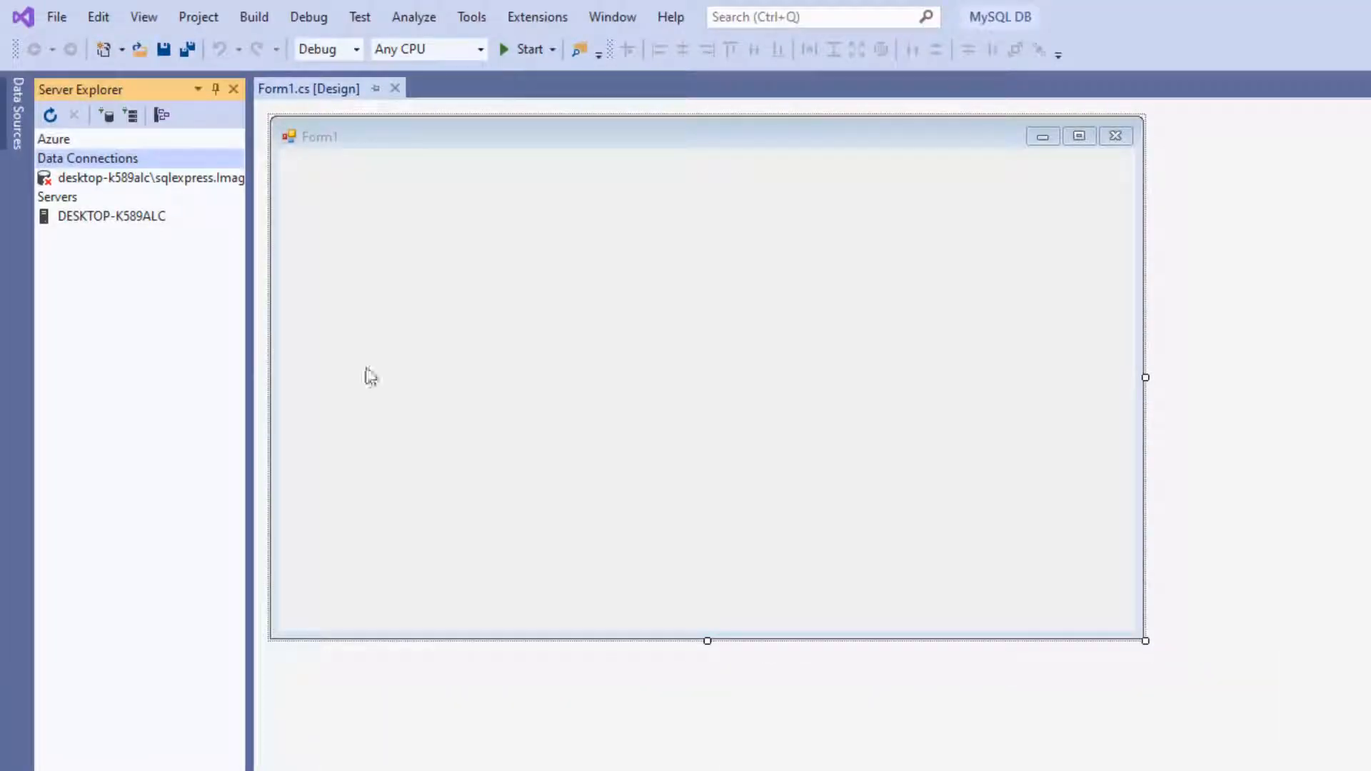
# In Visual Studio, start a new data connection and change its data source to MySQL Database.
pyautogui.rightClick(109, 163)
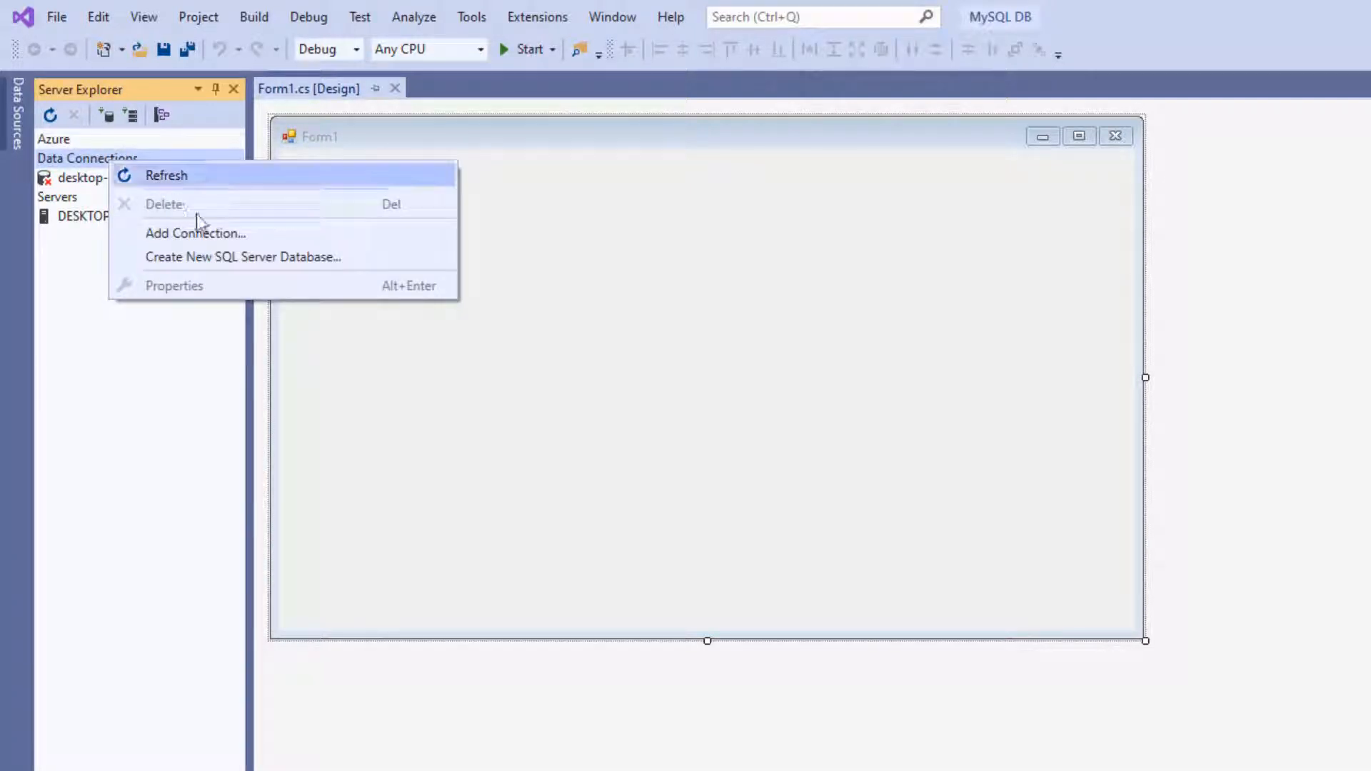
pyautogui.click(222, 232)
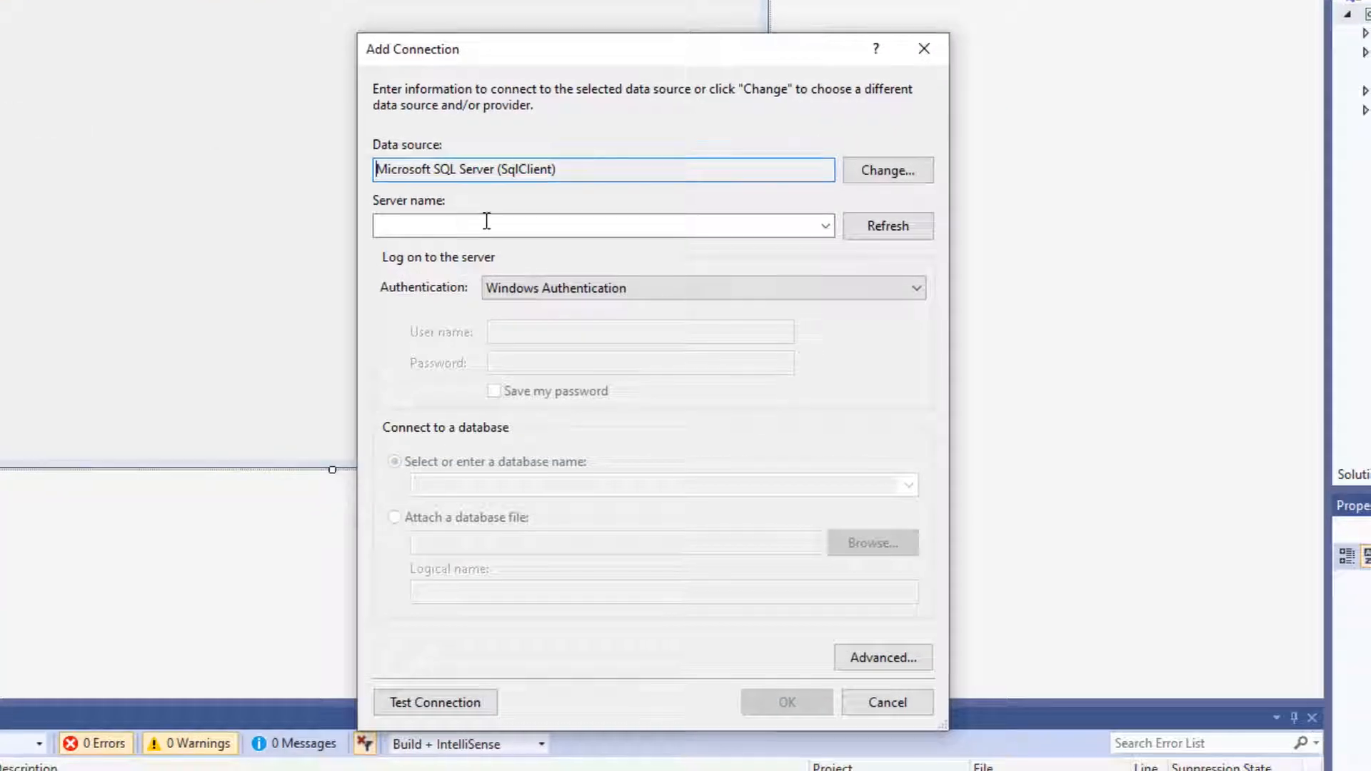
pyautogui.click(873, 170)
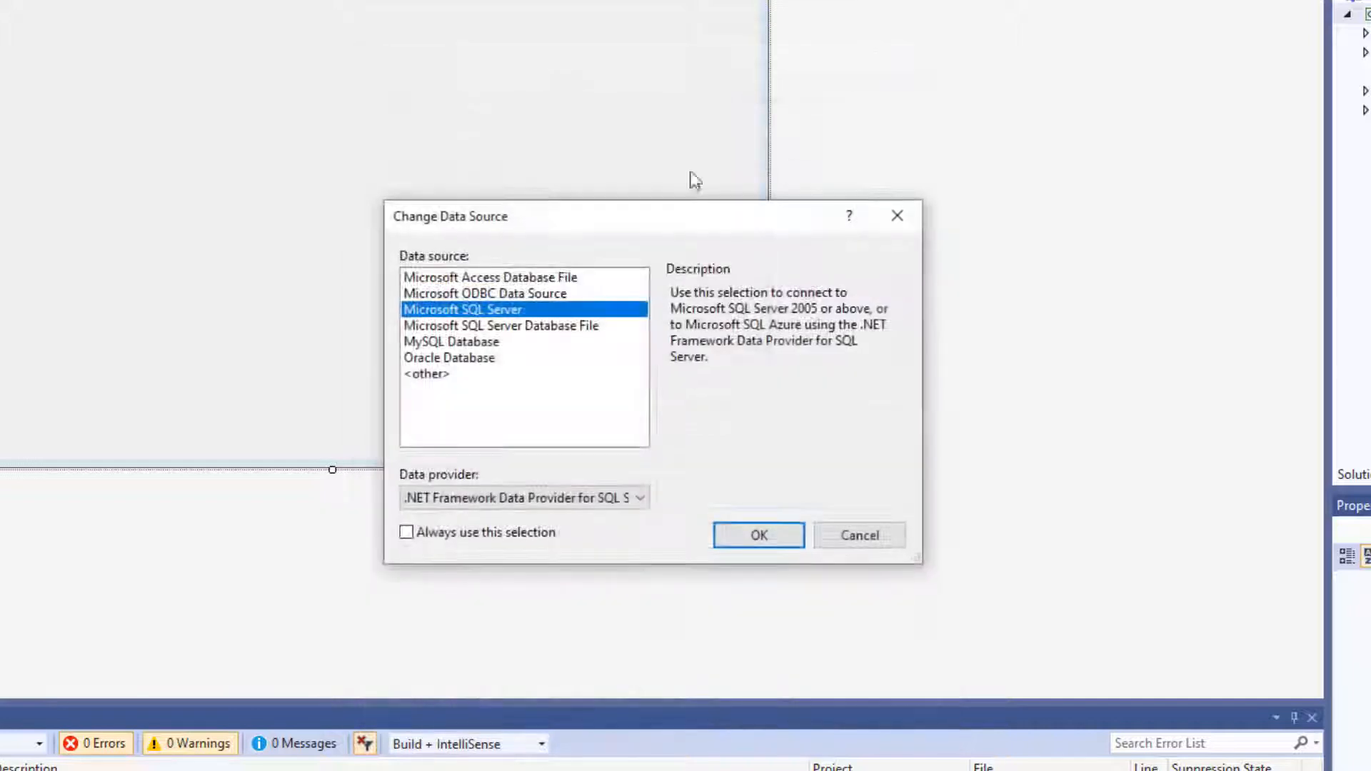
pyautogui.click(486, 343)
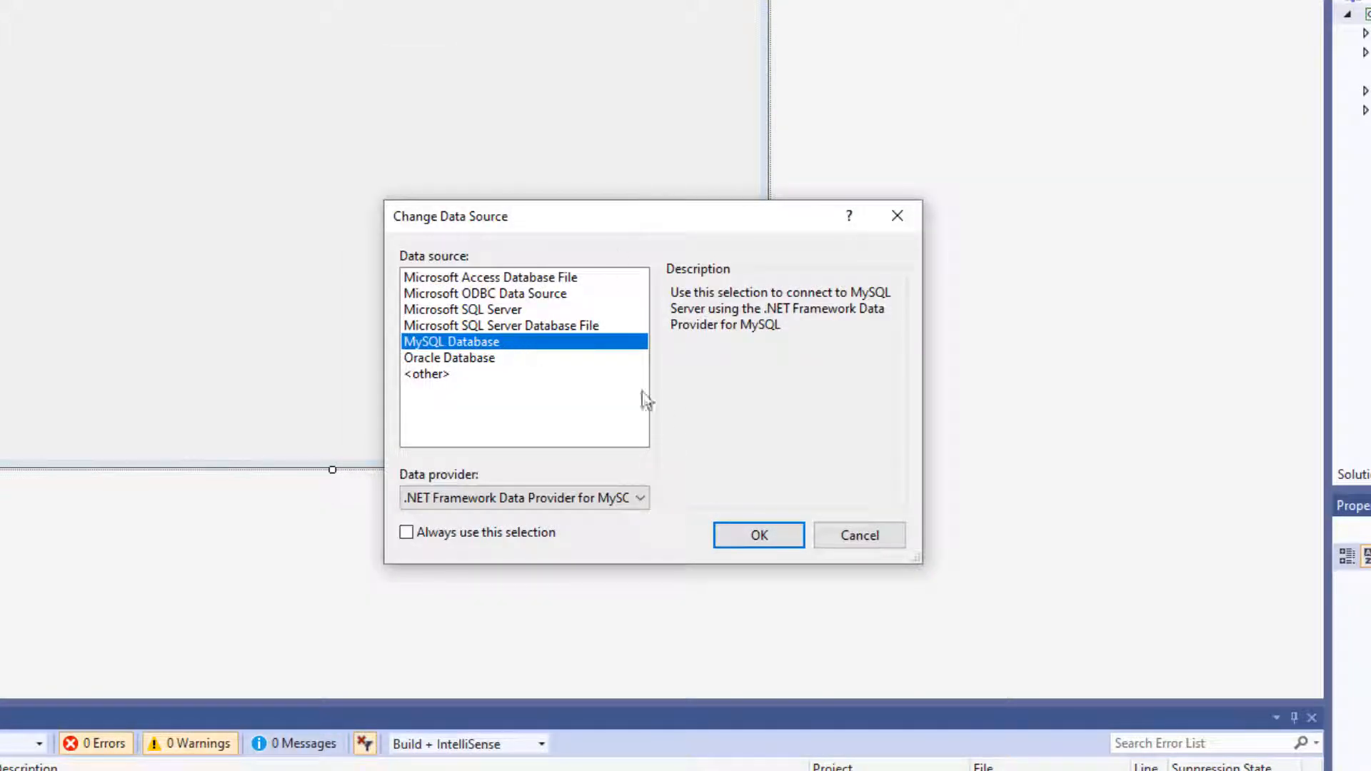
pyautogui.click(774, 537)
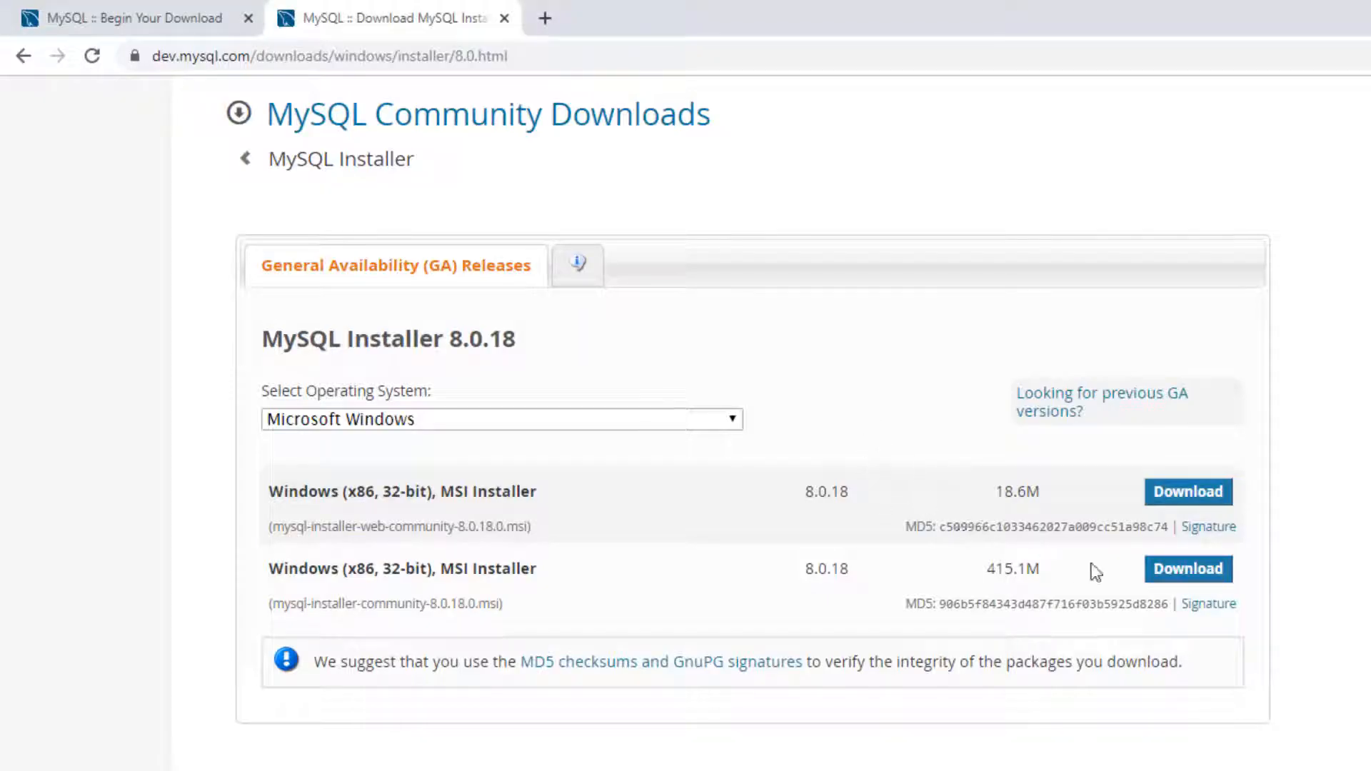
# Back in the browser, download mysql-installer-community-8.0.18.0.msi without logging in and launch the downloaded installer.
pyautogui.click(1178, 576)
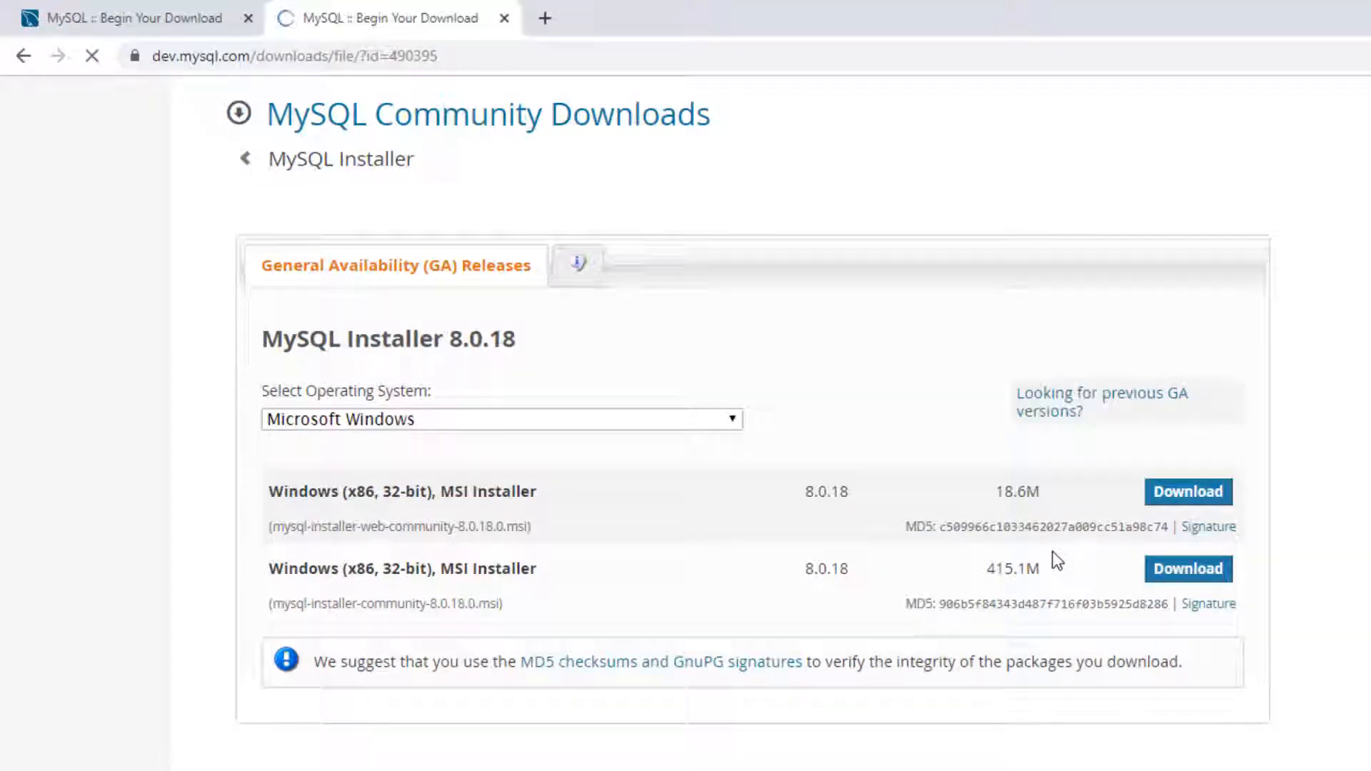
pyautogui.click(414, 638)
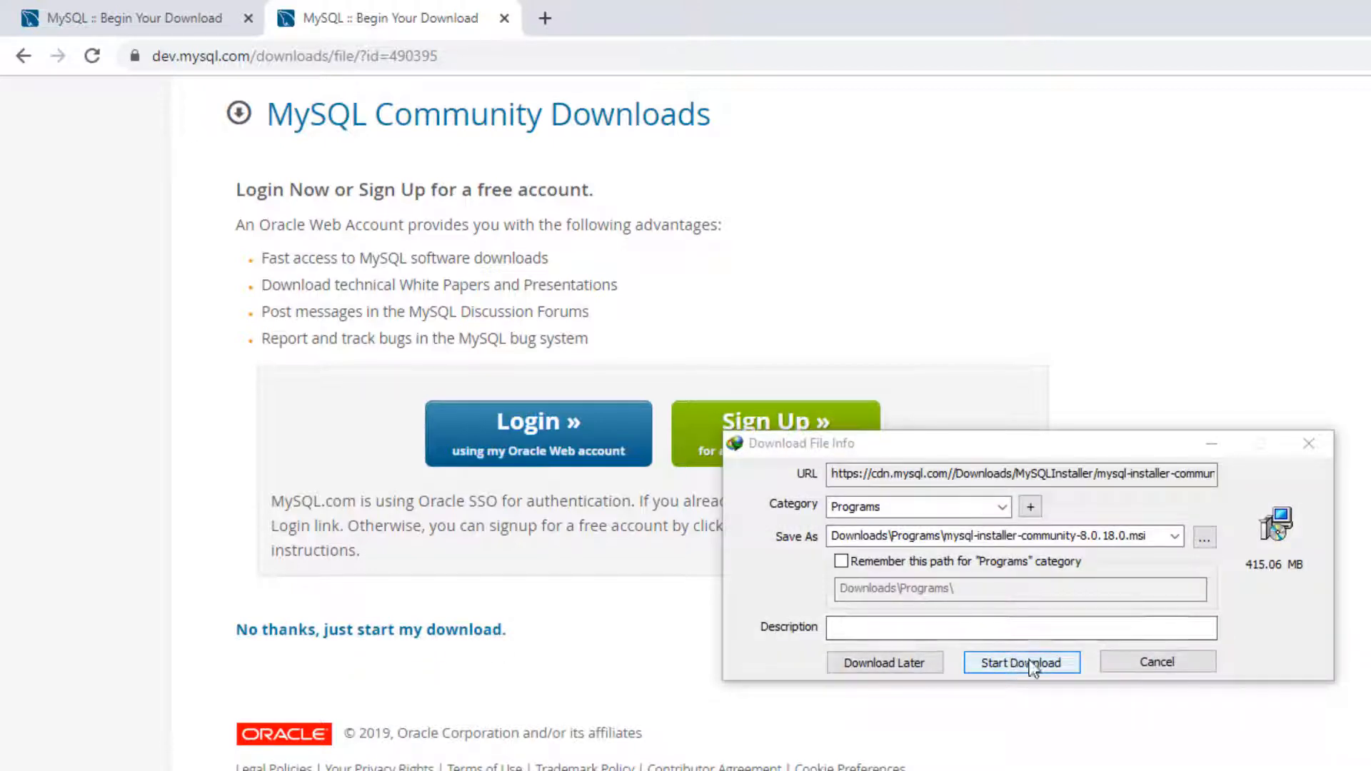
pyautogui.click(1002, 667)
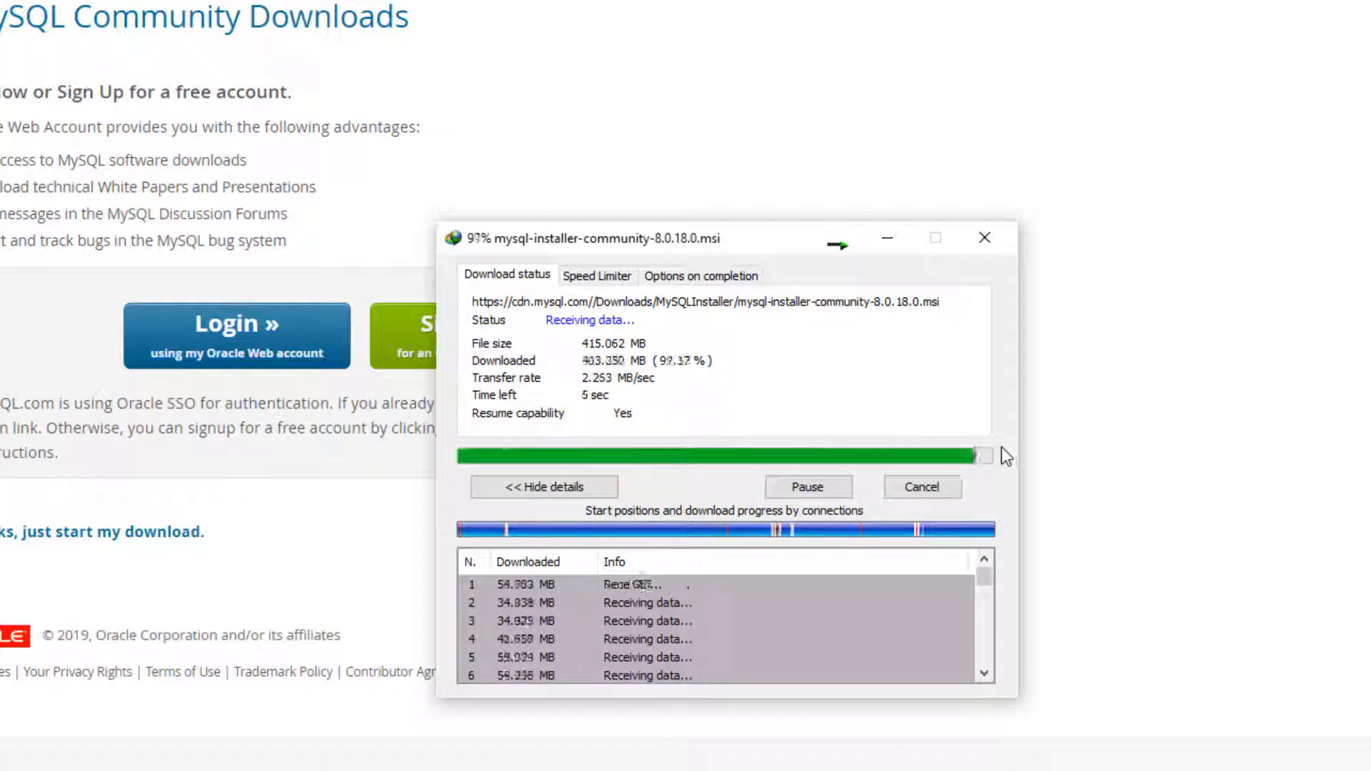
pyautogui.click(543, 536)
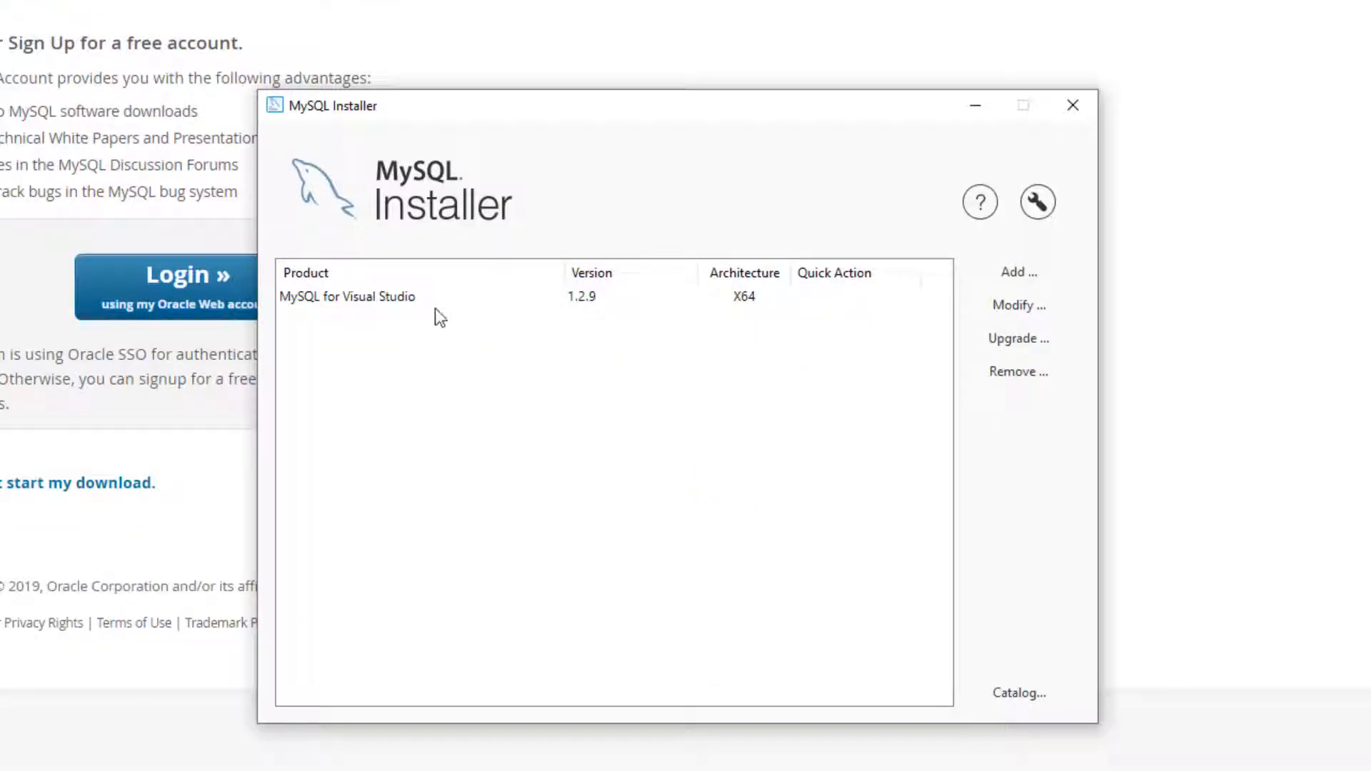
# Start adding products in MySQL Installer and put MySQL Server 8.0.18 - X64 on the list of products to install.
pyautogui.click(1023, 273)
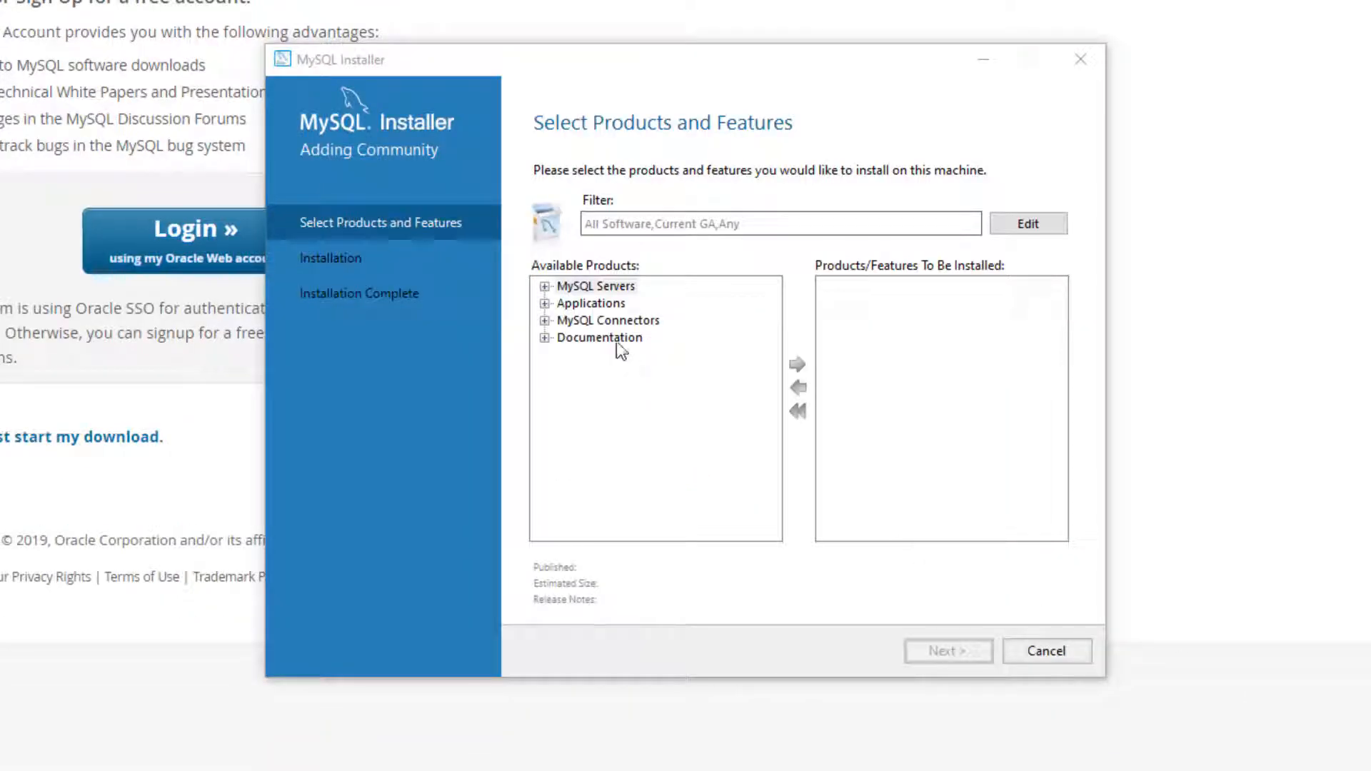
pyautogui.click(545, 287)
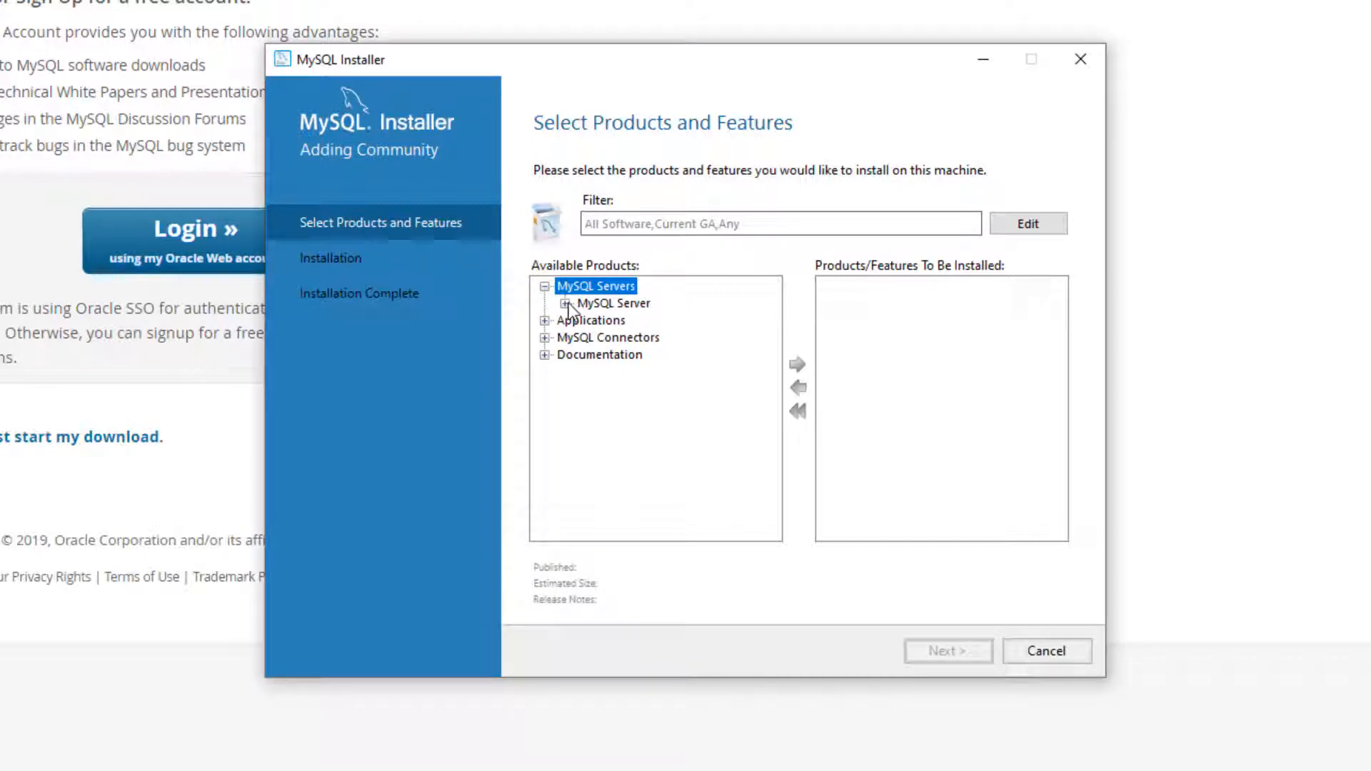
pyautogui.click(565, 304)
pyautogui.click(585, 320)
pyautogui.click(668, 321)
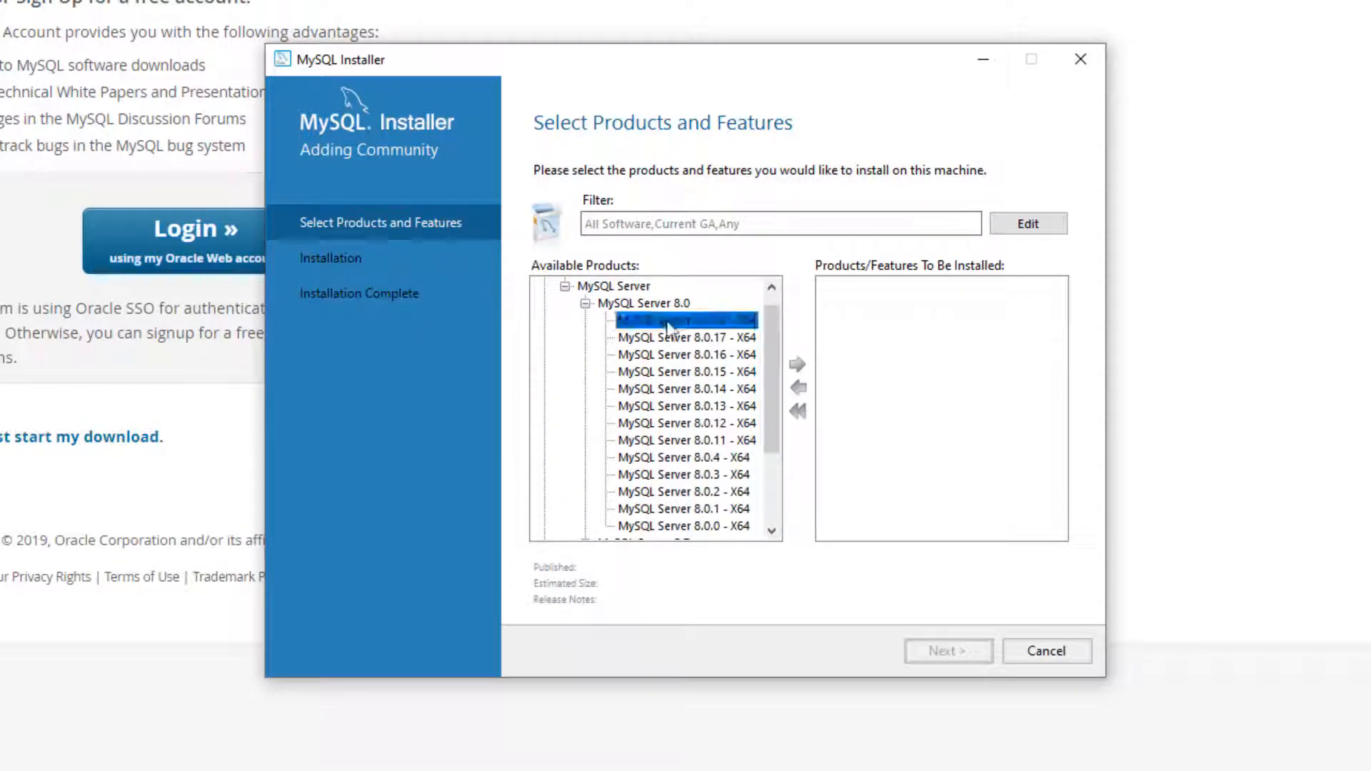
pyautogui.click(799, 364)
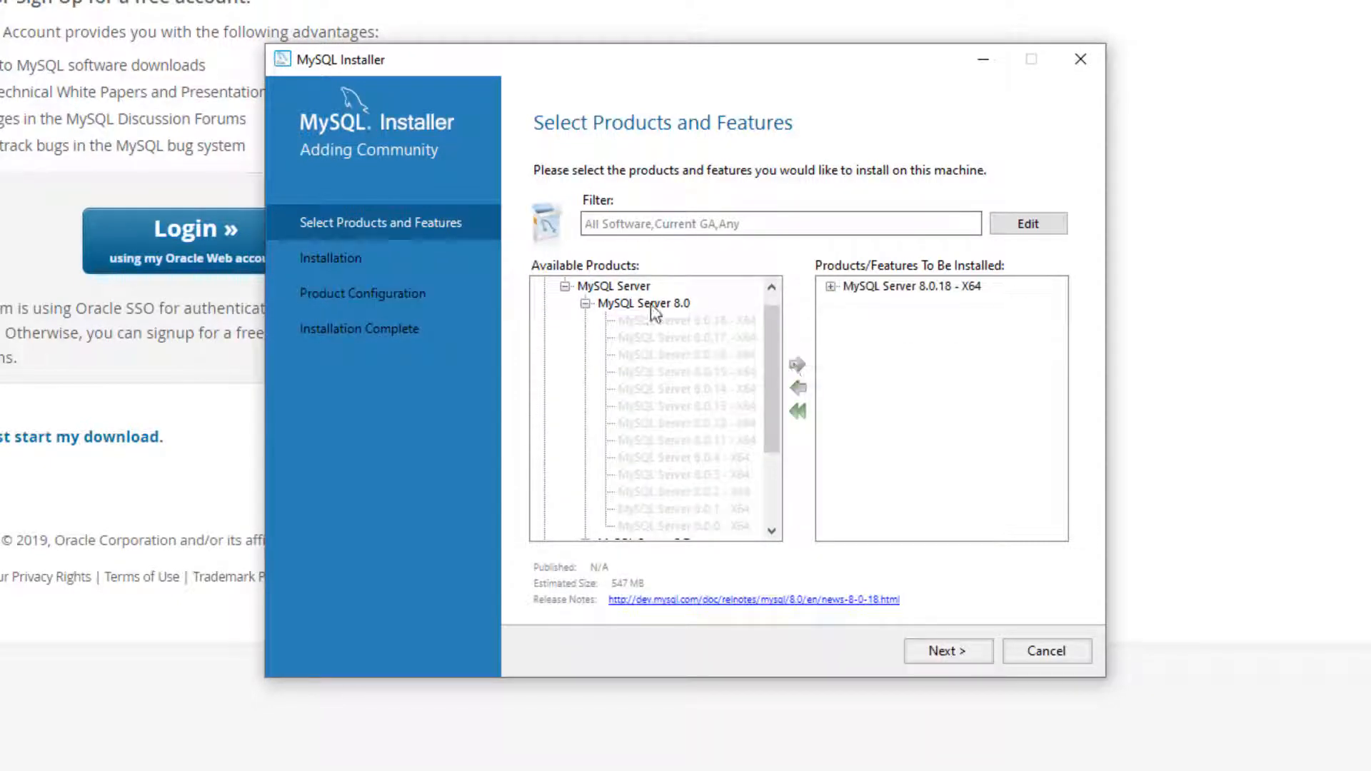
# Add Connector/NET 8.0.18 - X86 from the MySQL Connectors group to the products to be installed.
pyautogui.click(564, 287)
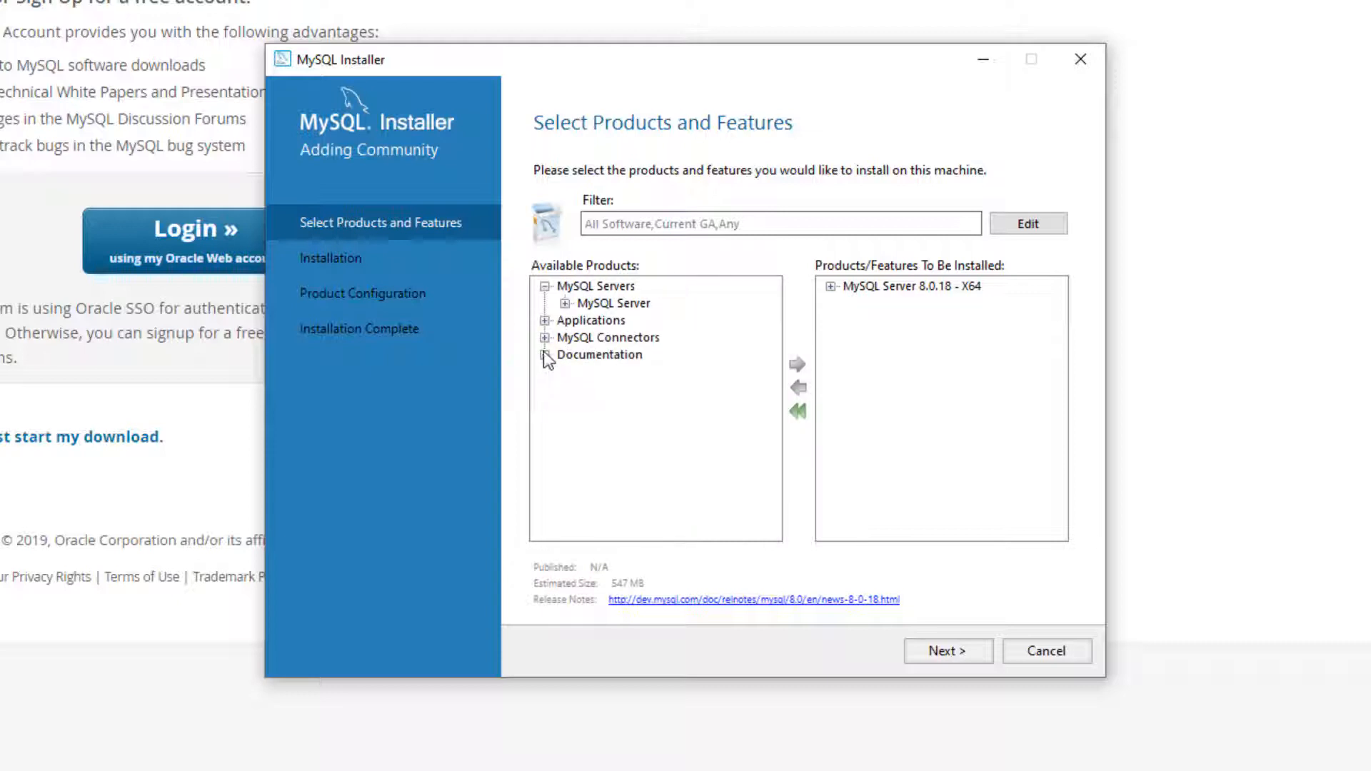
pyautogui.click(545, 338)
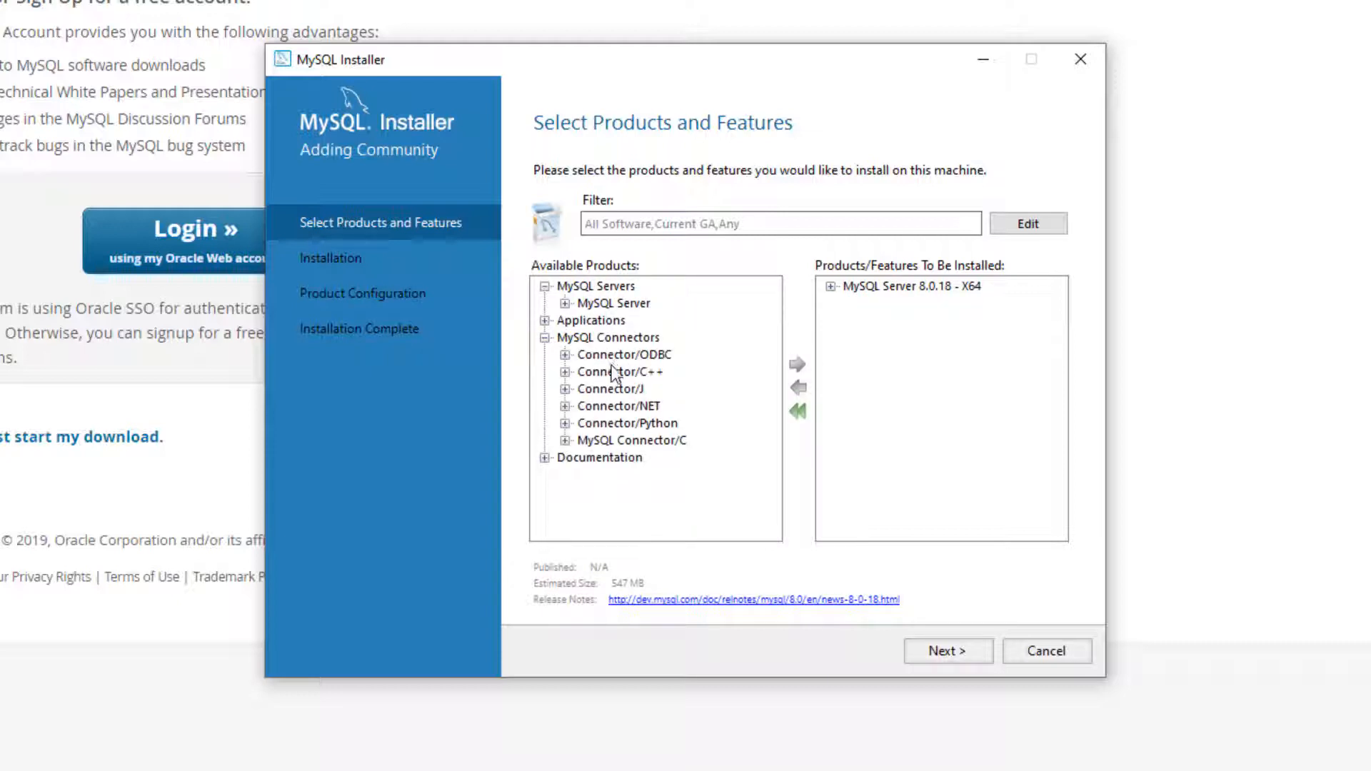
pyautogui.click(566, 407)
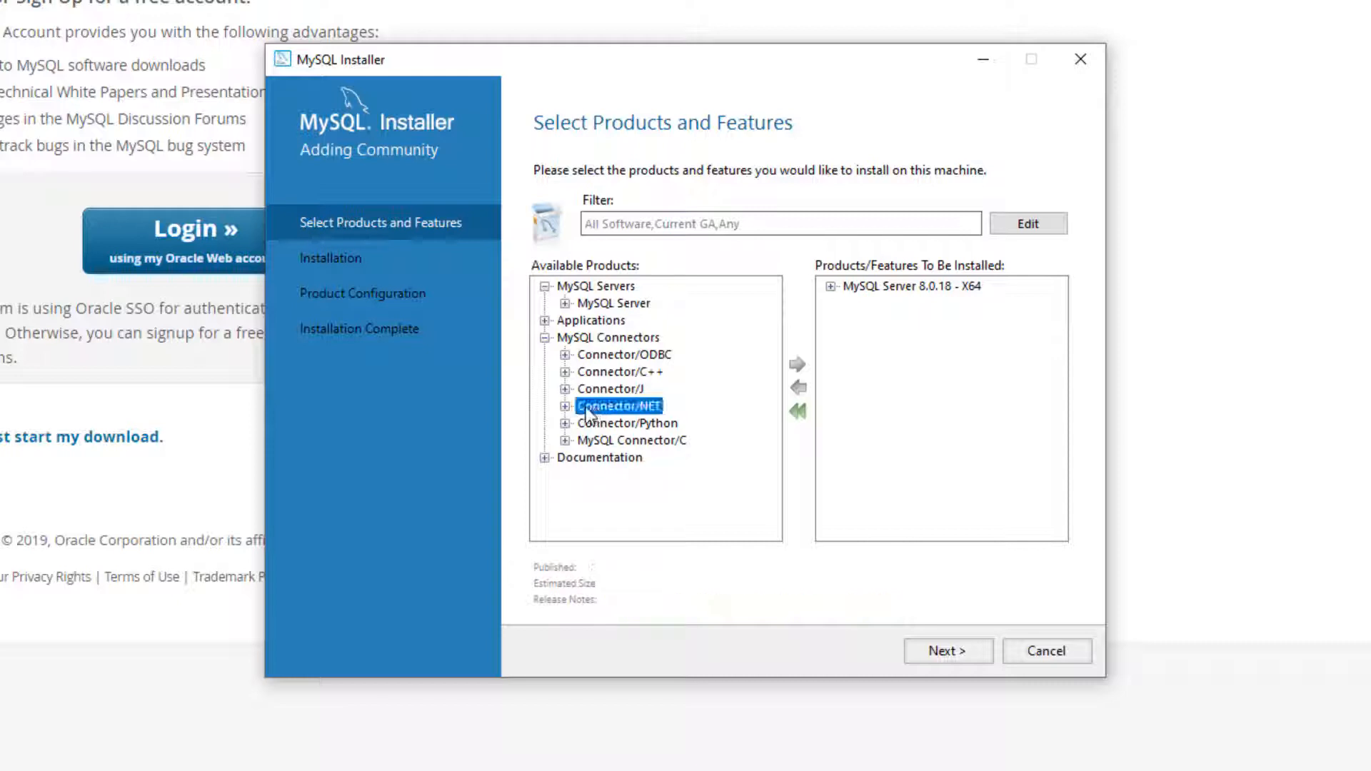
pyautogui.click(585, 390)
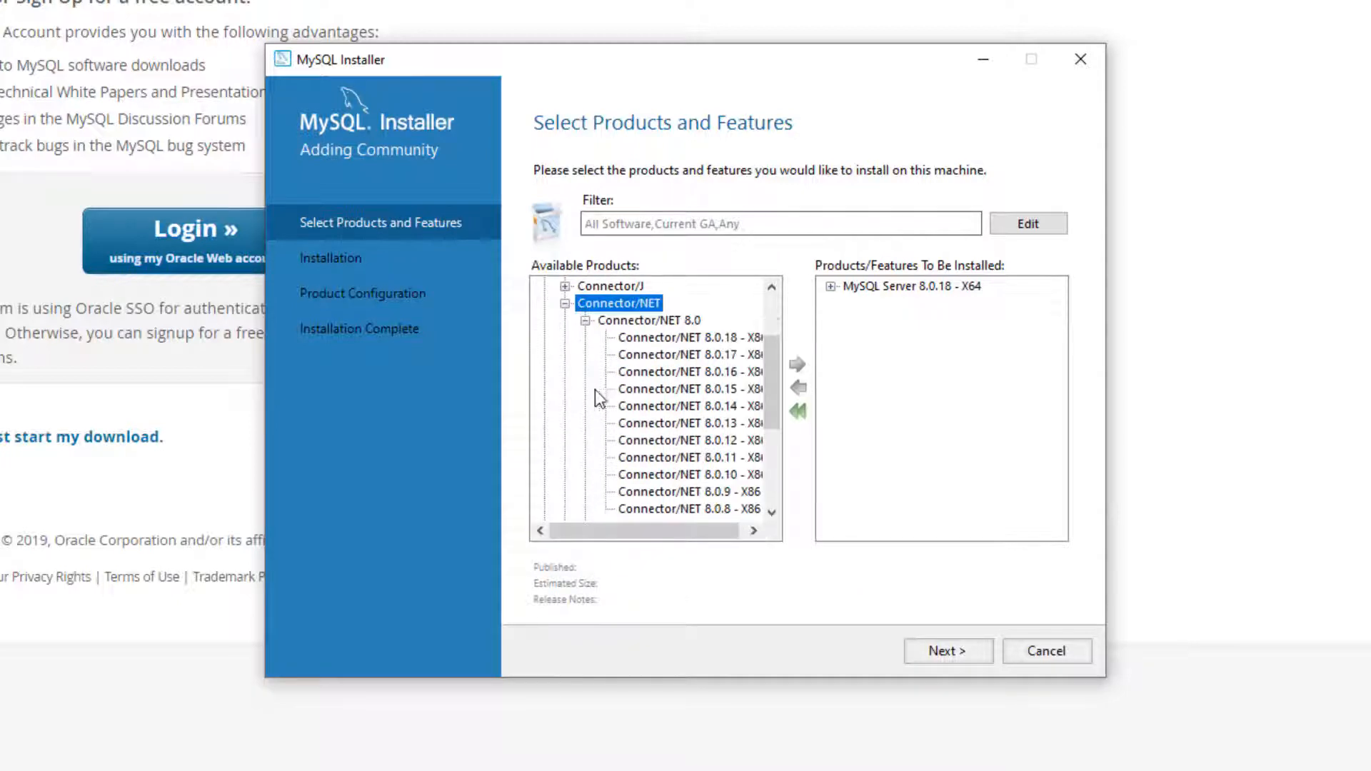
pyautogui.click(705, 338)
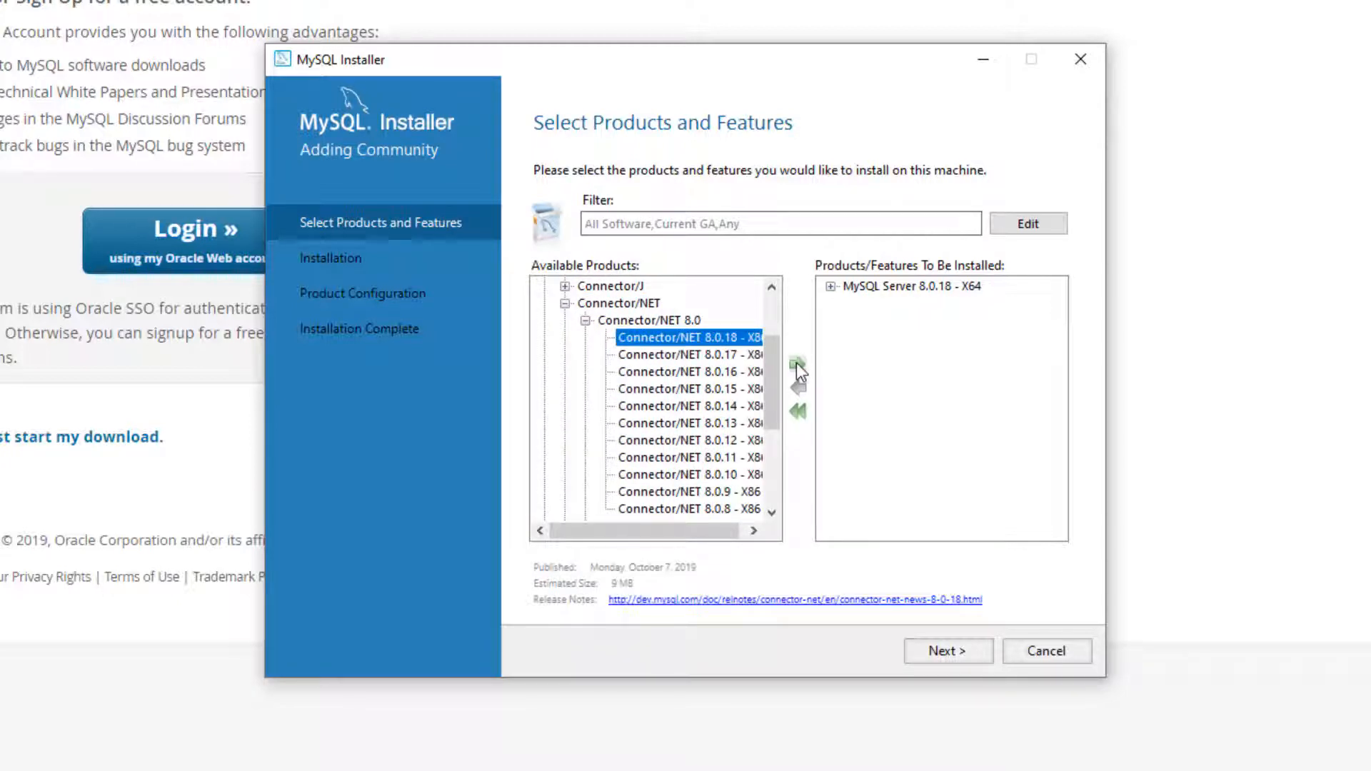
pyautogui.click(796, 364)
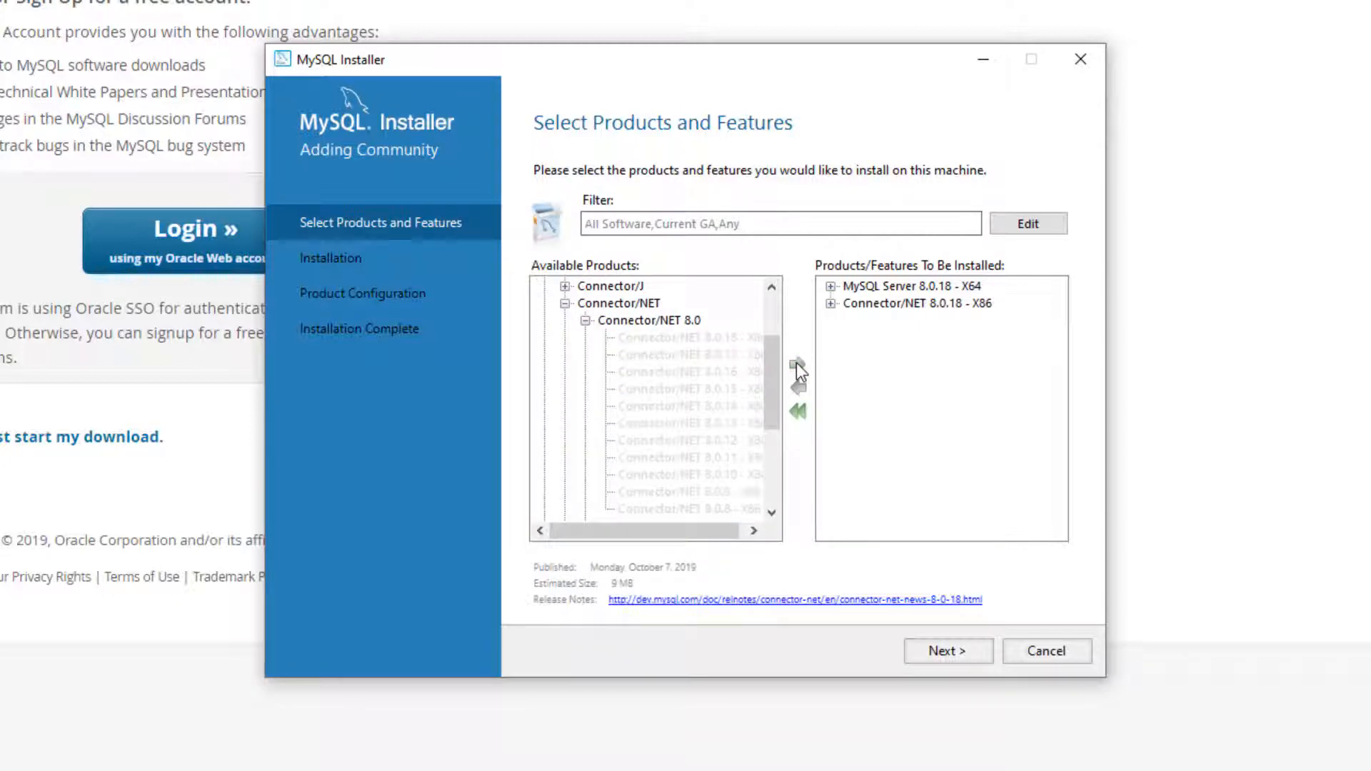
# Install the chosen MySQL Server 8.0.18 and Connector/NET 8.0.18 products and proceed to product configuration.
pyautogui.click(970, 652)
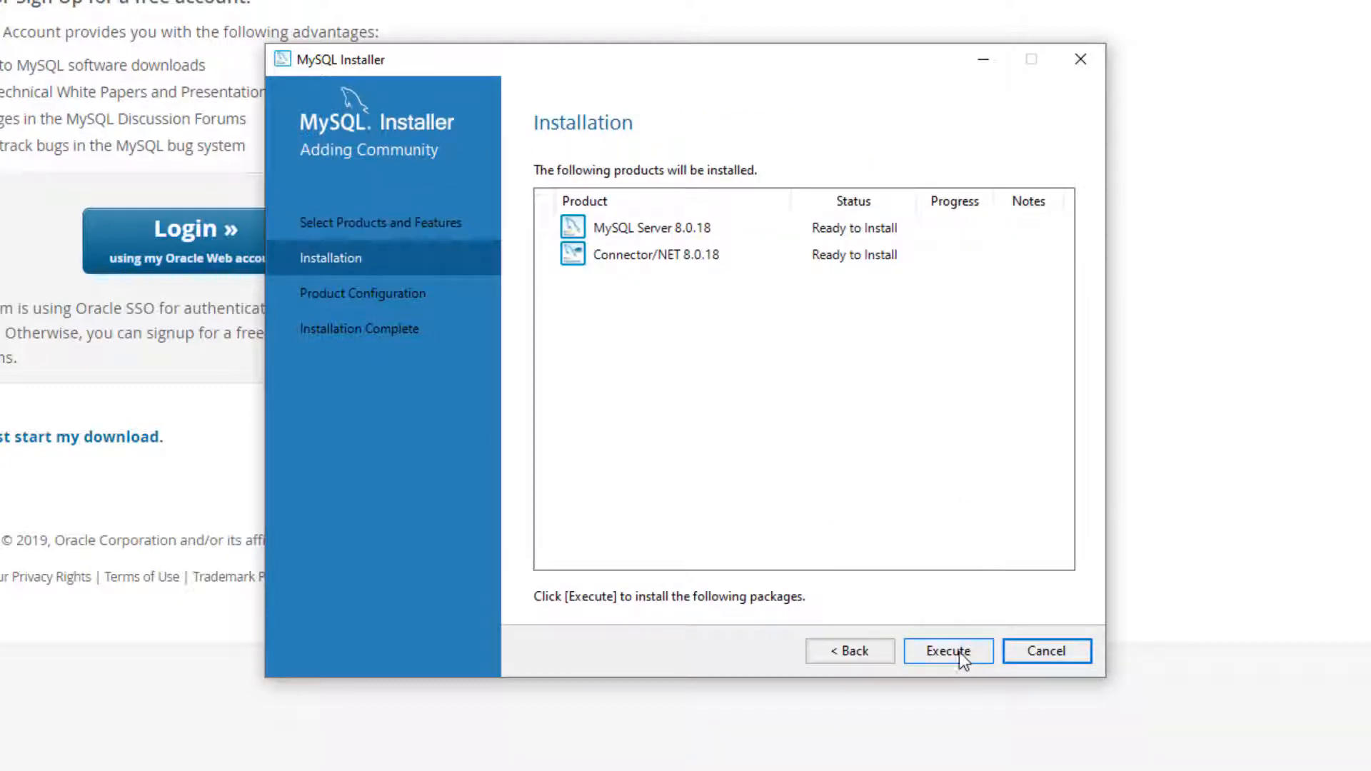
pyautogui.click(956, 651)
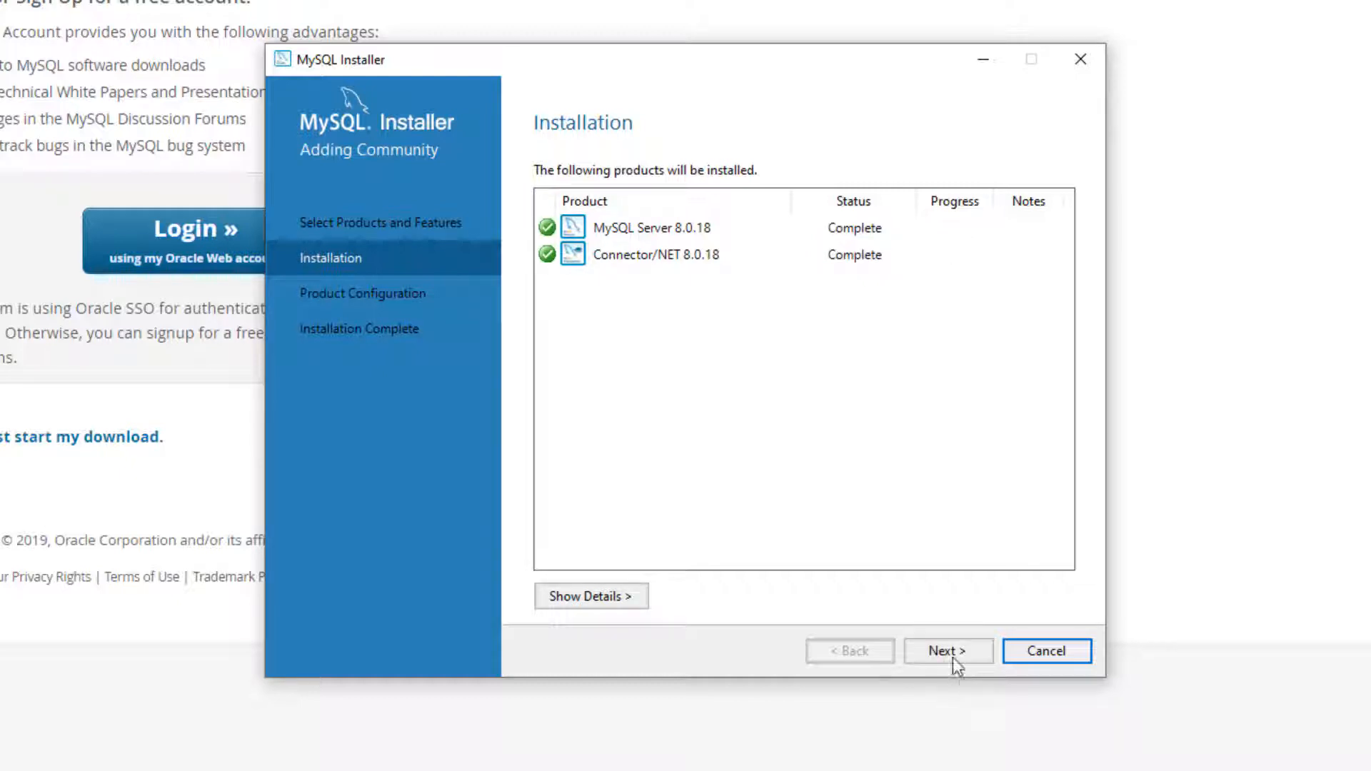
pyautogui.click(950, 652)
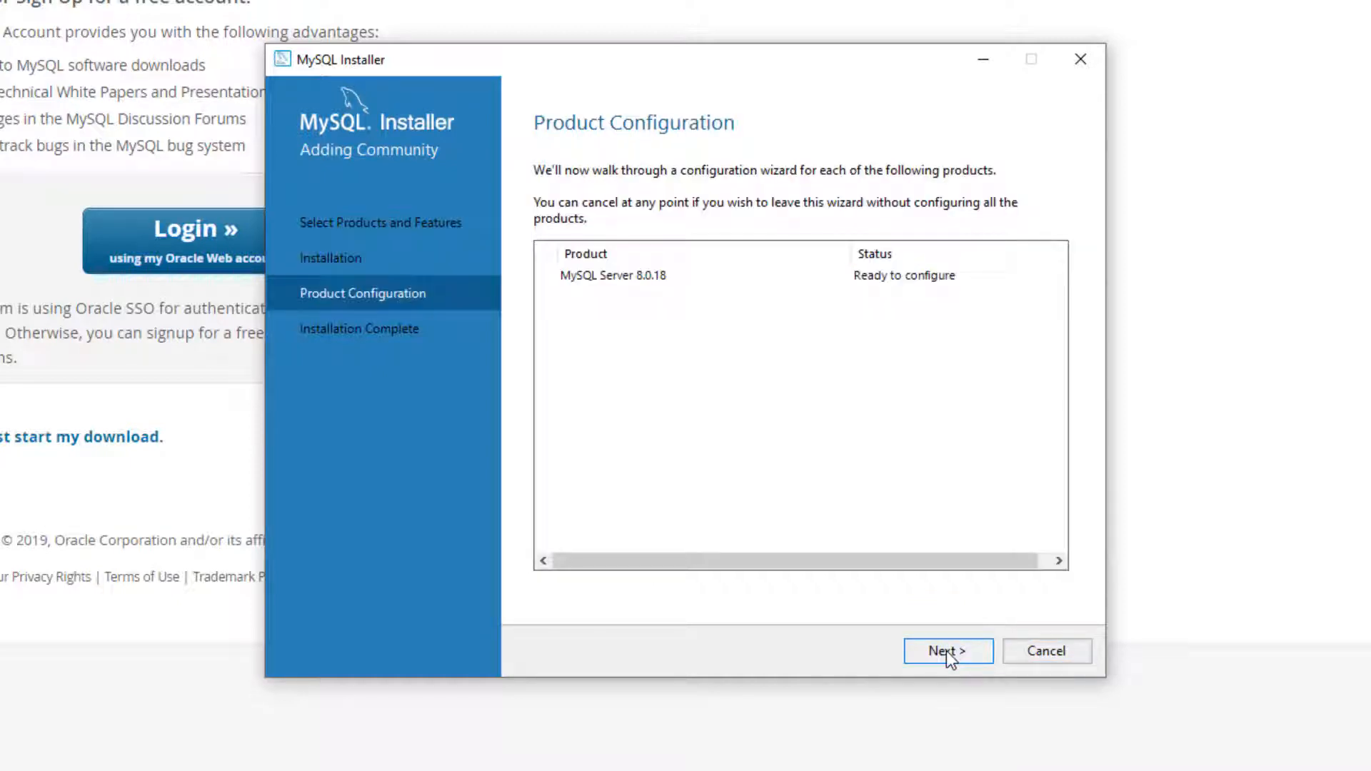
# Start configuring MySQL Server 8.0.18, keeping the default high availability option and the Development Computer type with TCP/IP port 3306.
pyautogui.click(946, 650)
pyautogui.click(946, 649)
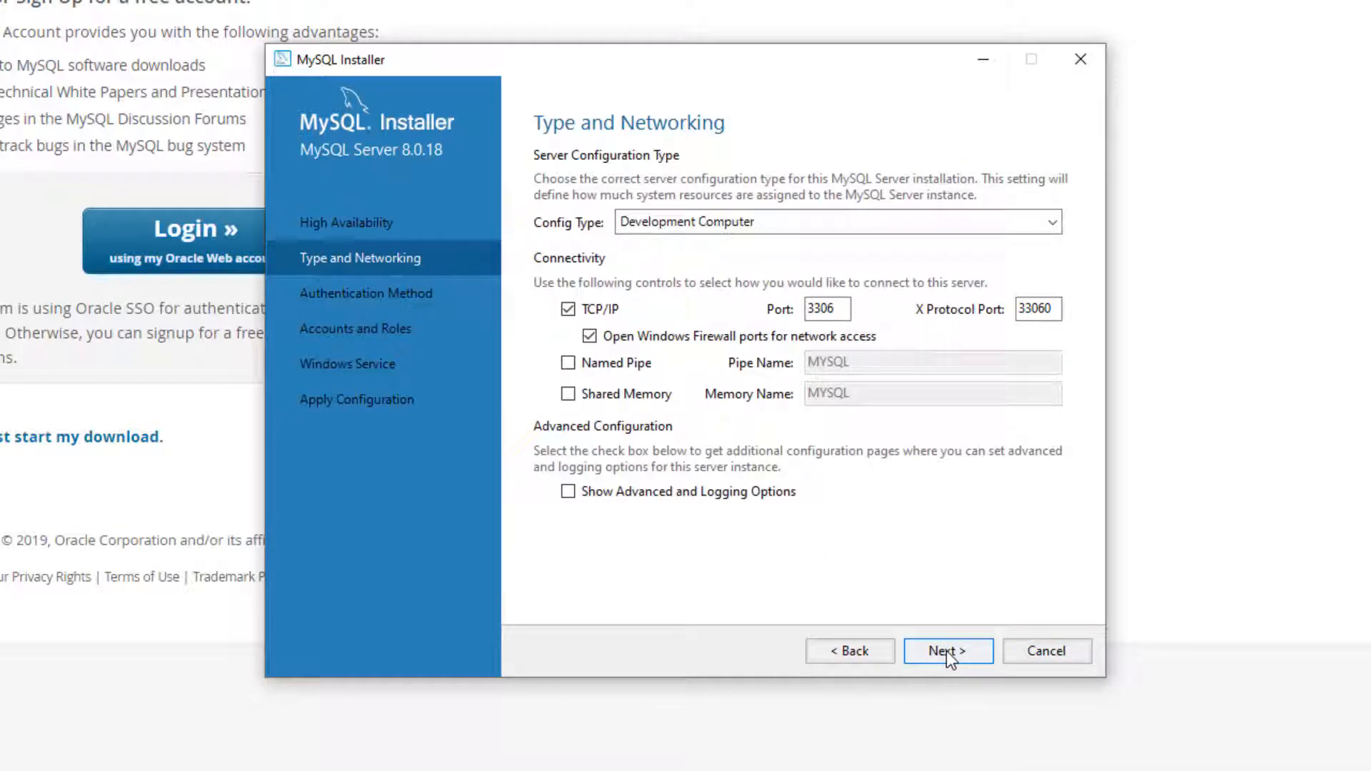
pyautogui.click(945, 650)
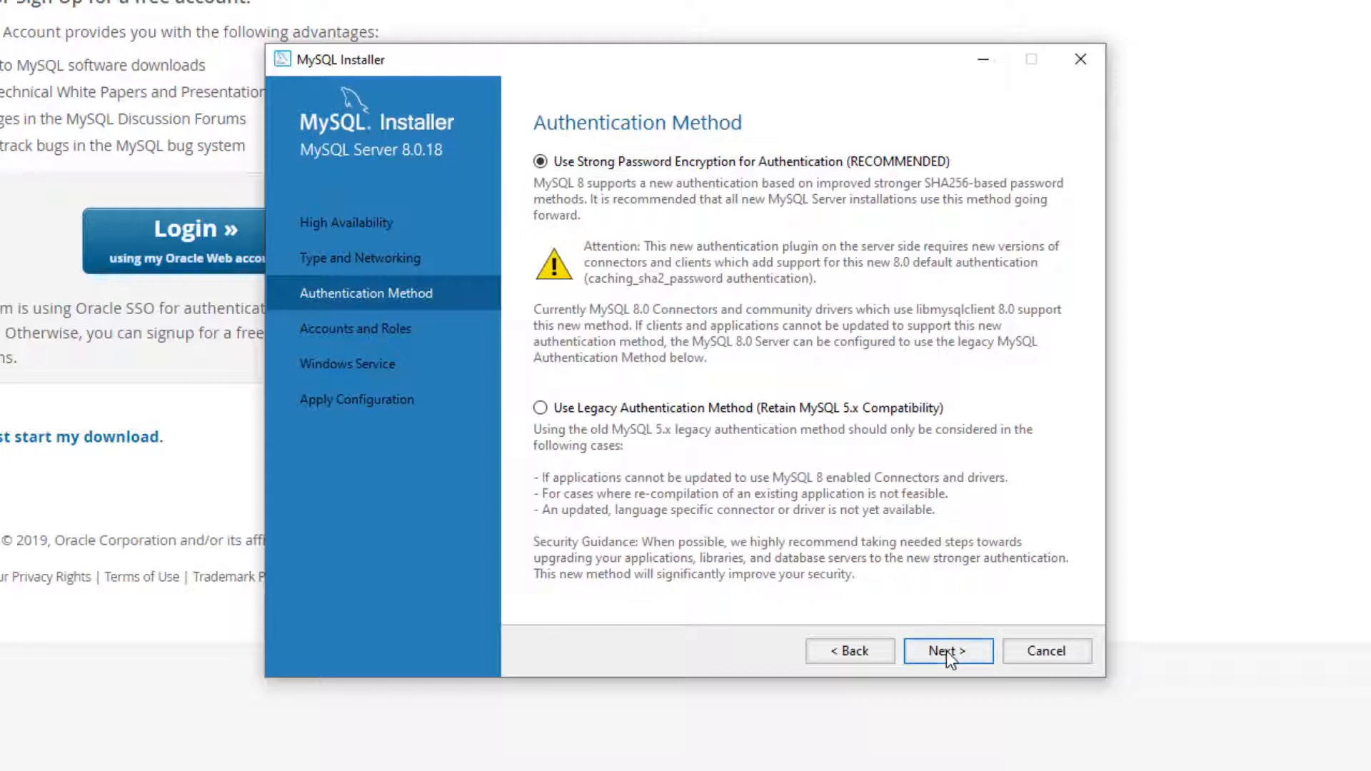
# Keep strong password encryption for authentication and enter and repeat the MySQL root password.
pyautogui.click(946, 650)
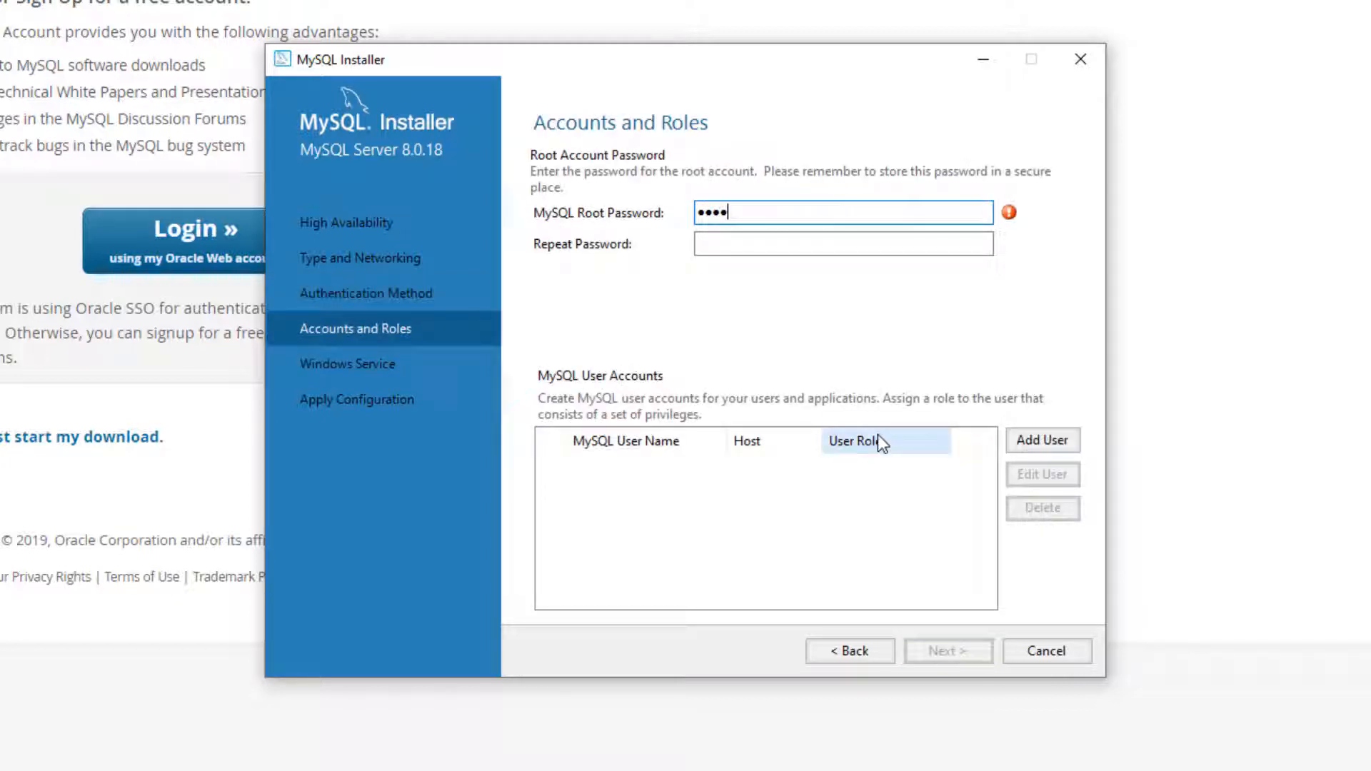
pyautogui.press('Tab')
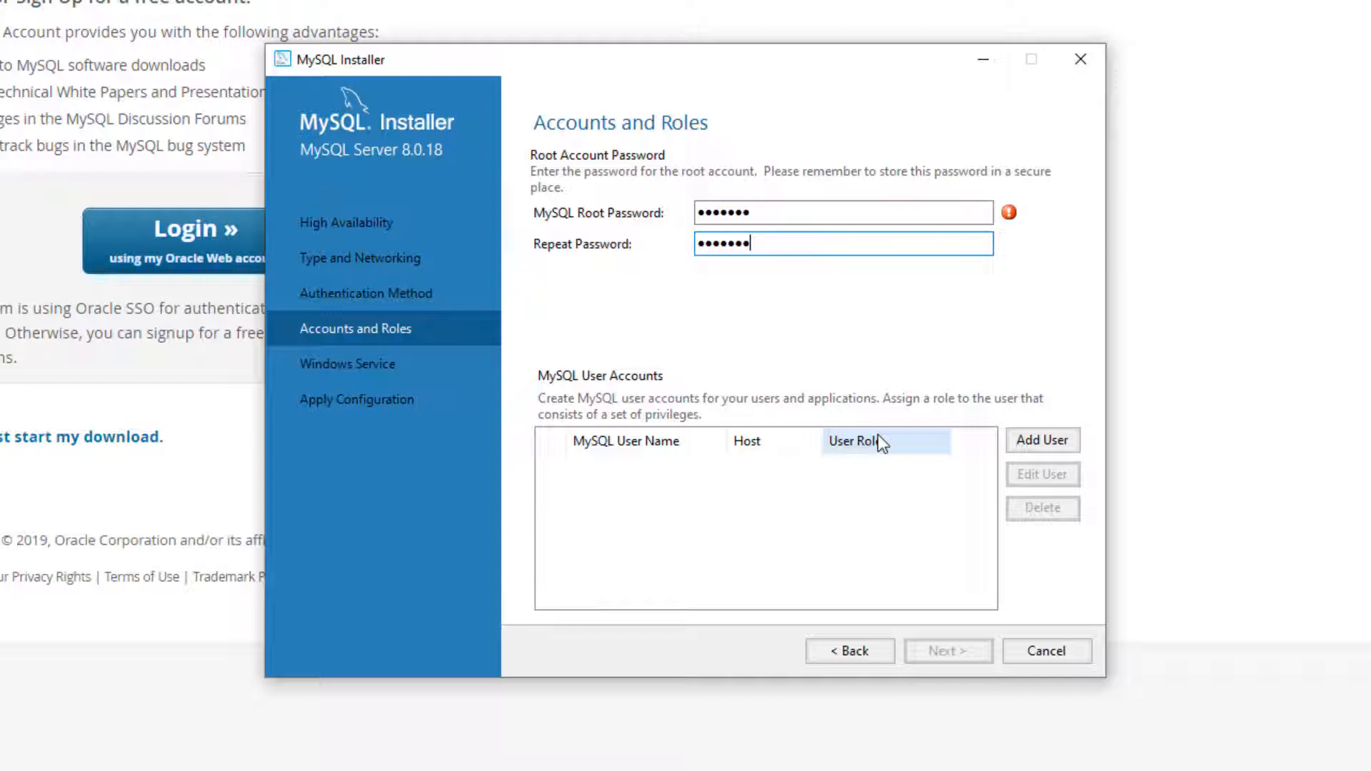
pyautogui.click(948, 652)
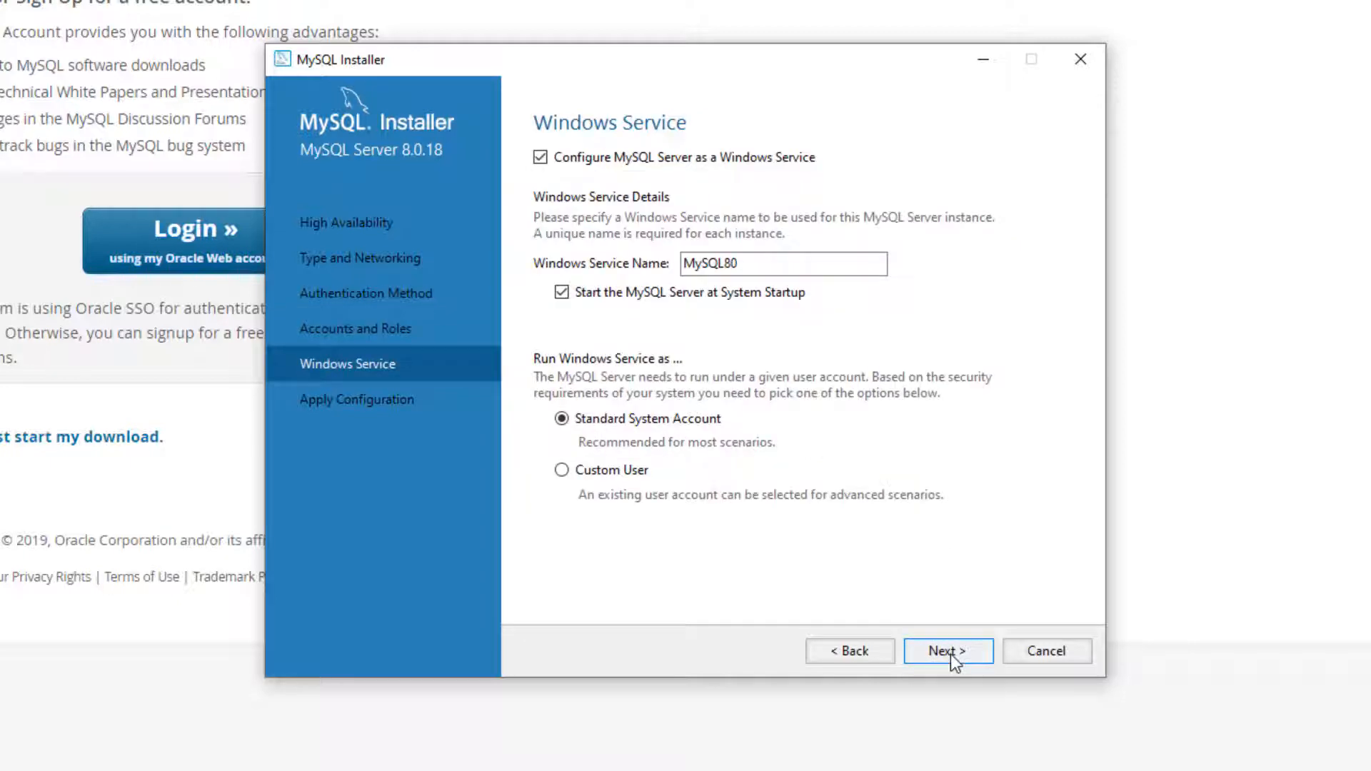
# Apply the server configuration with Windows service MySQL80 under the Standard System Account and finish the installer.
pyautogui.click(949, 653)
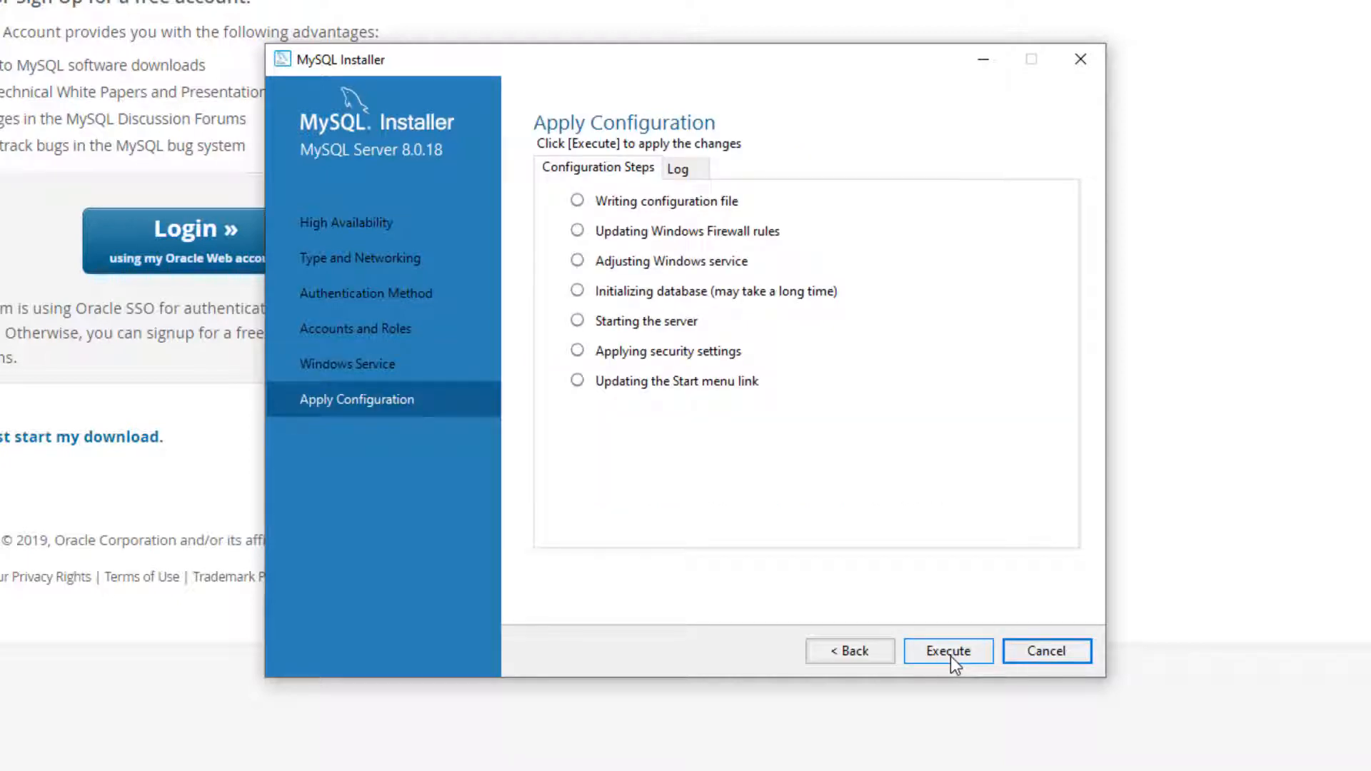
pyautogui.click(950, 653)
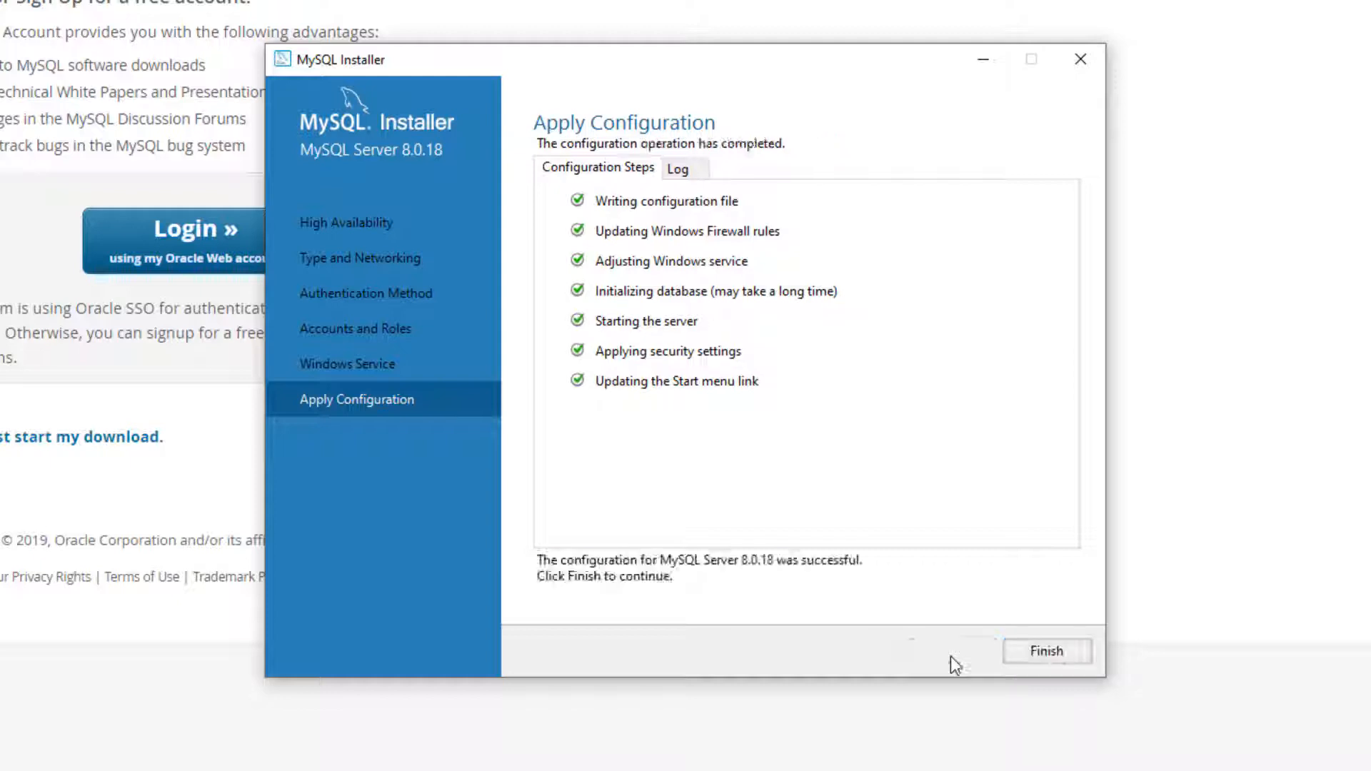
pyautogui.click(1047, 654)
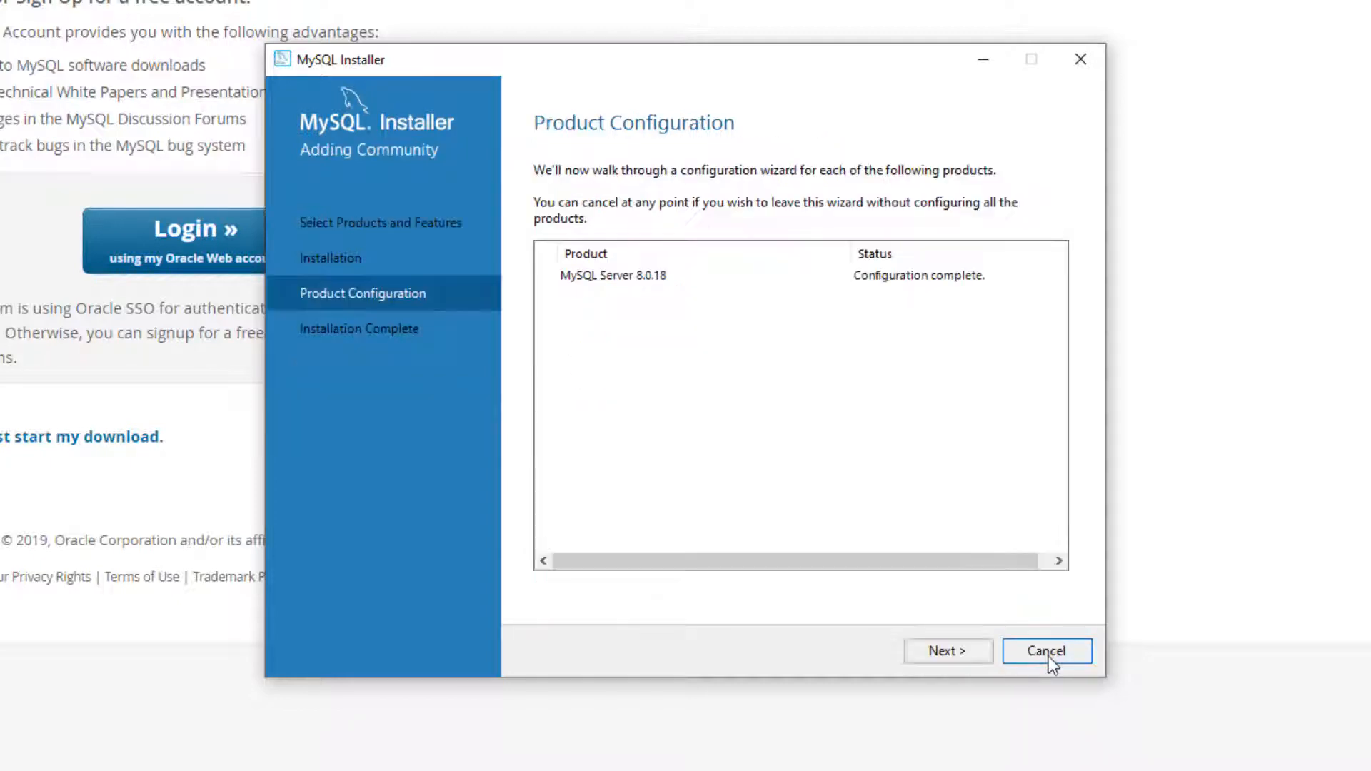
pyautogui.click(959, 650)
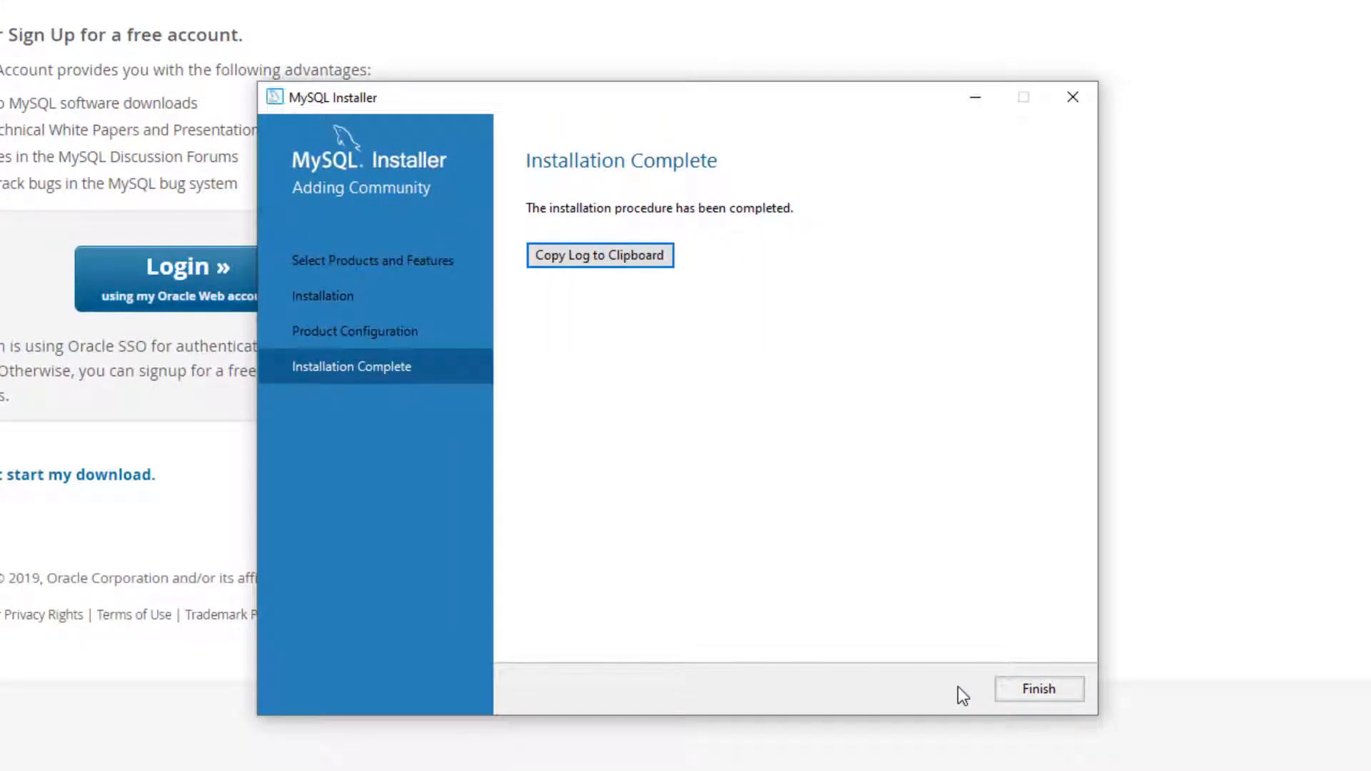
pyautogui.click(1046, 655)
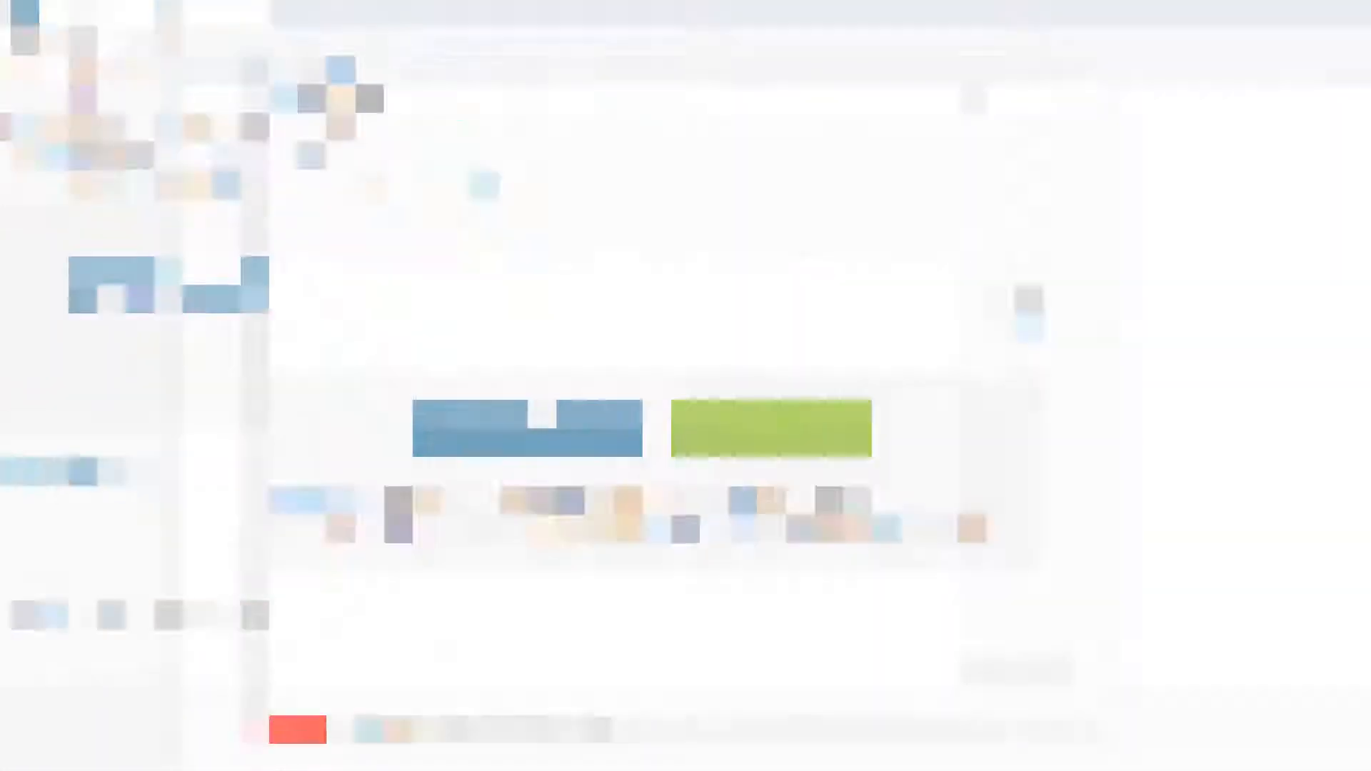
# Open the MySQL 8.0 Command Line Client and log in with the root password.
pyautogui.press('super')
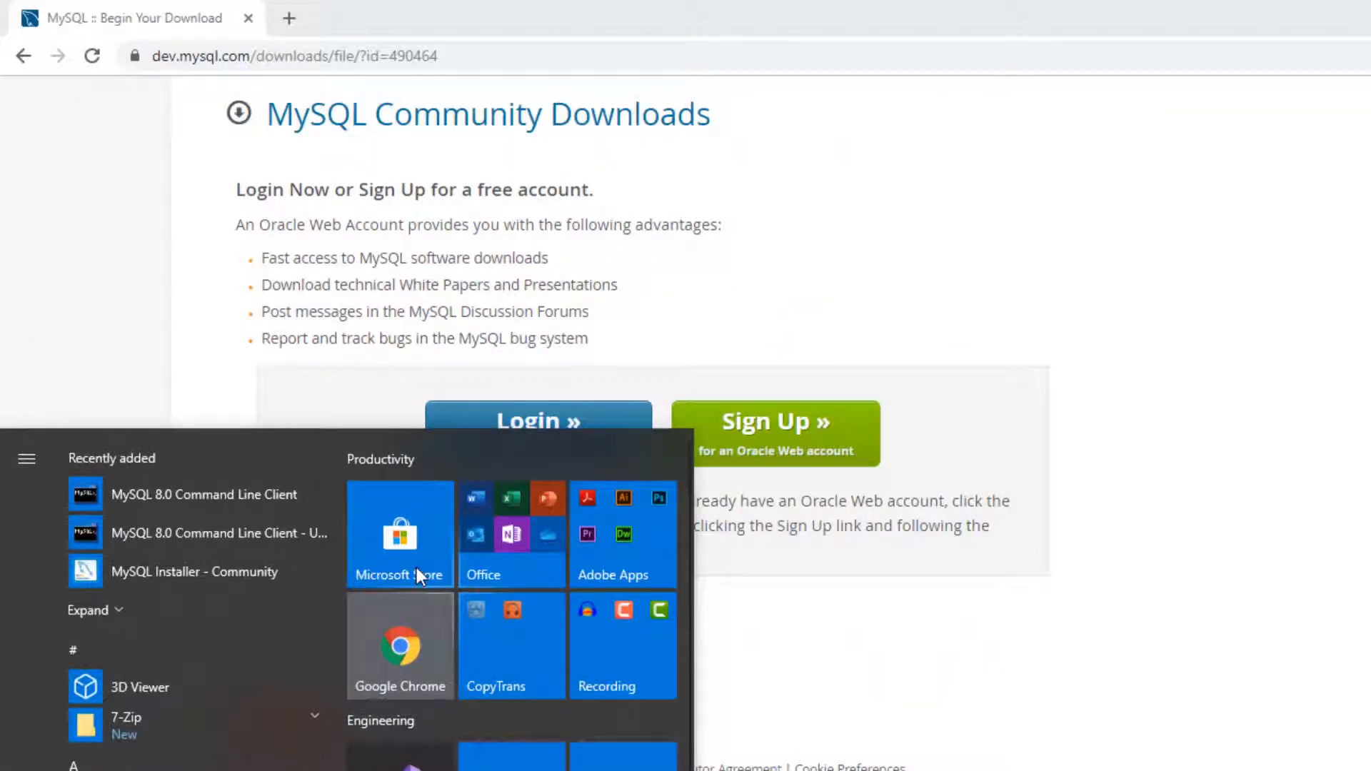
pyautogui.click(256, 494)
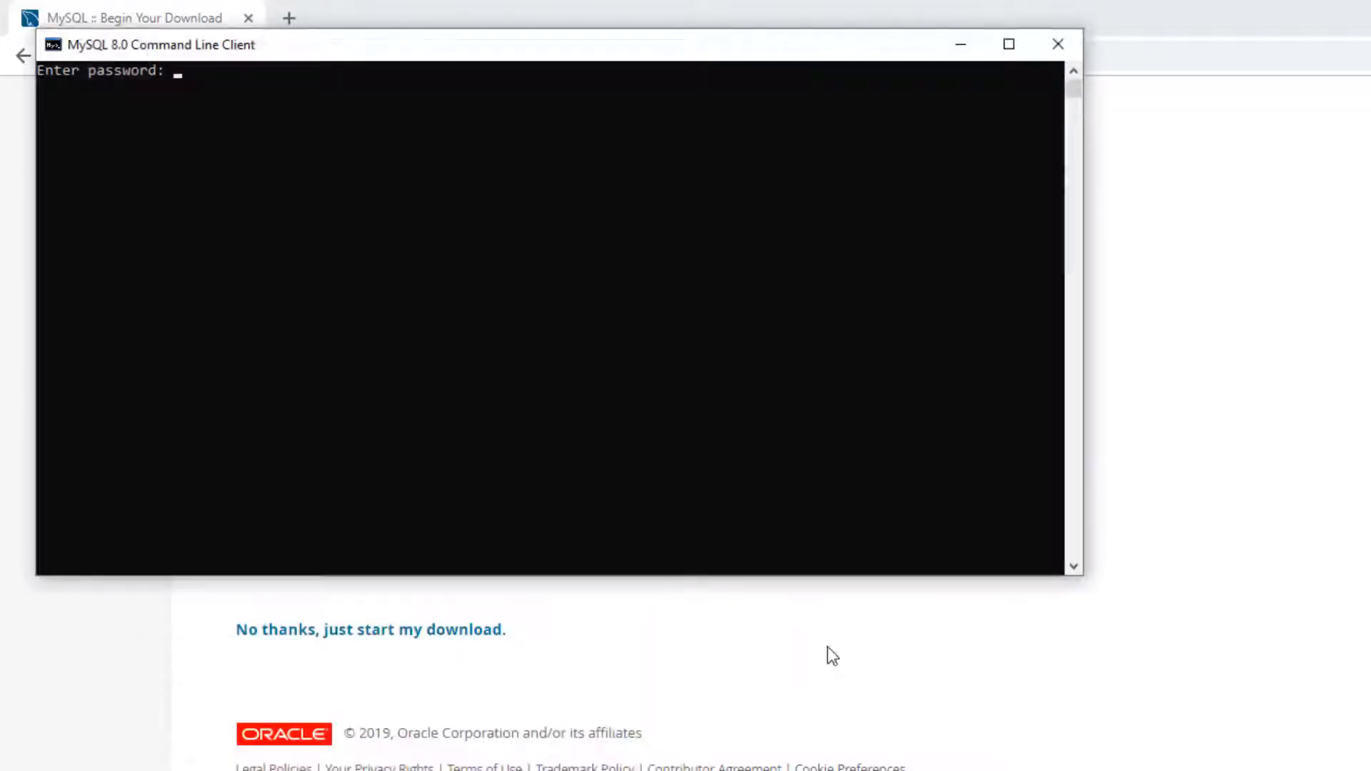
pyautogui.moveTo(406, 49); pyautogui.dragTo(914, 297)
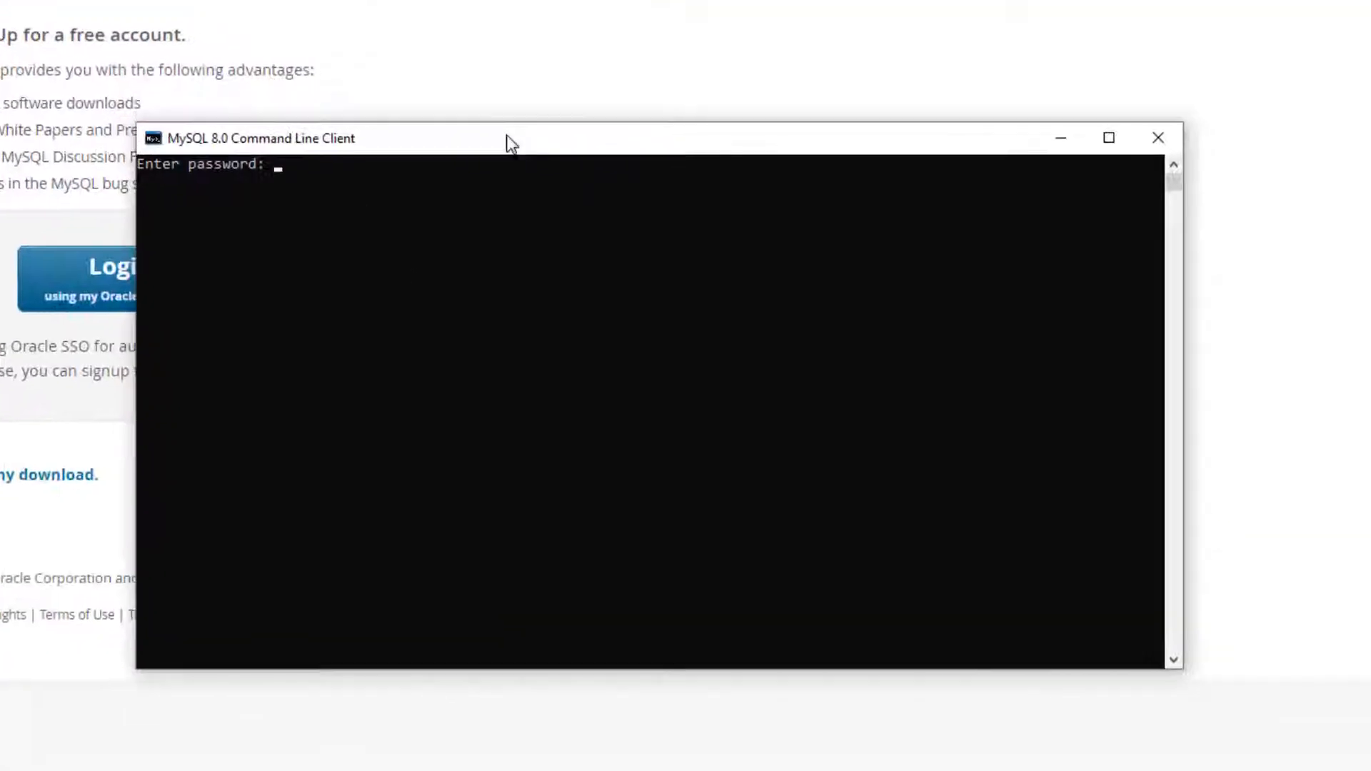
pyautogui.write('***********')
pyautogui.press('Return')
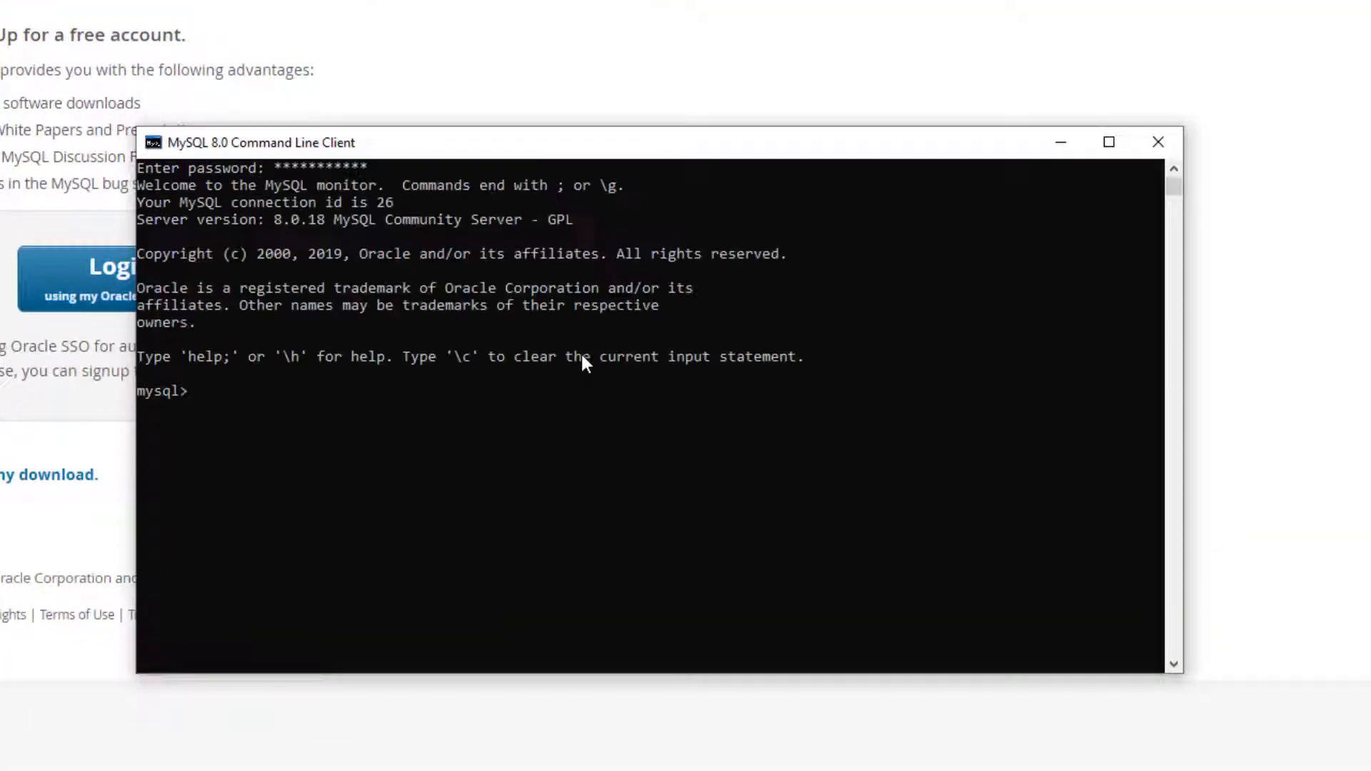
# Create two schemas named test and testDB on the MySQL server.
pyautogui.write('create schema test')
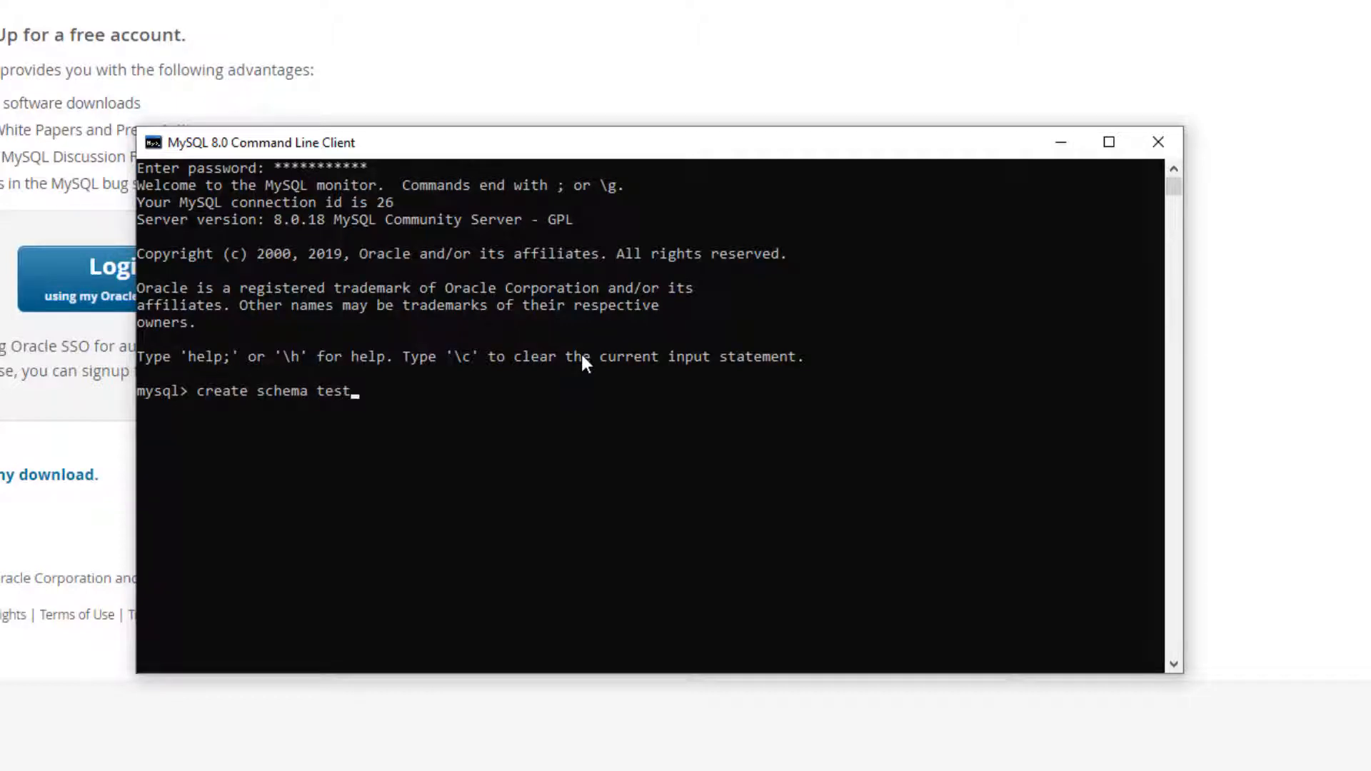
pyautogui.write(';')
pyautogui.press('Return')
pyautogui.write('cr')
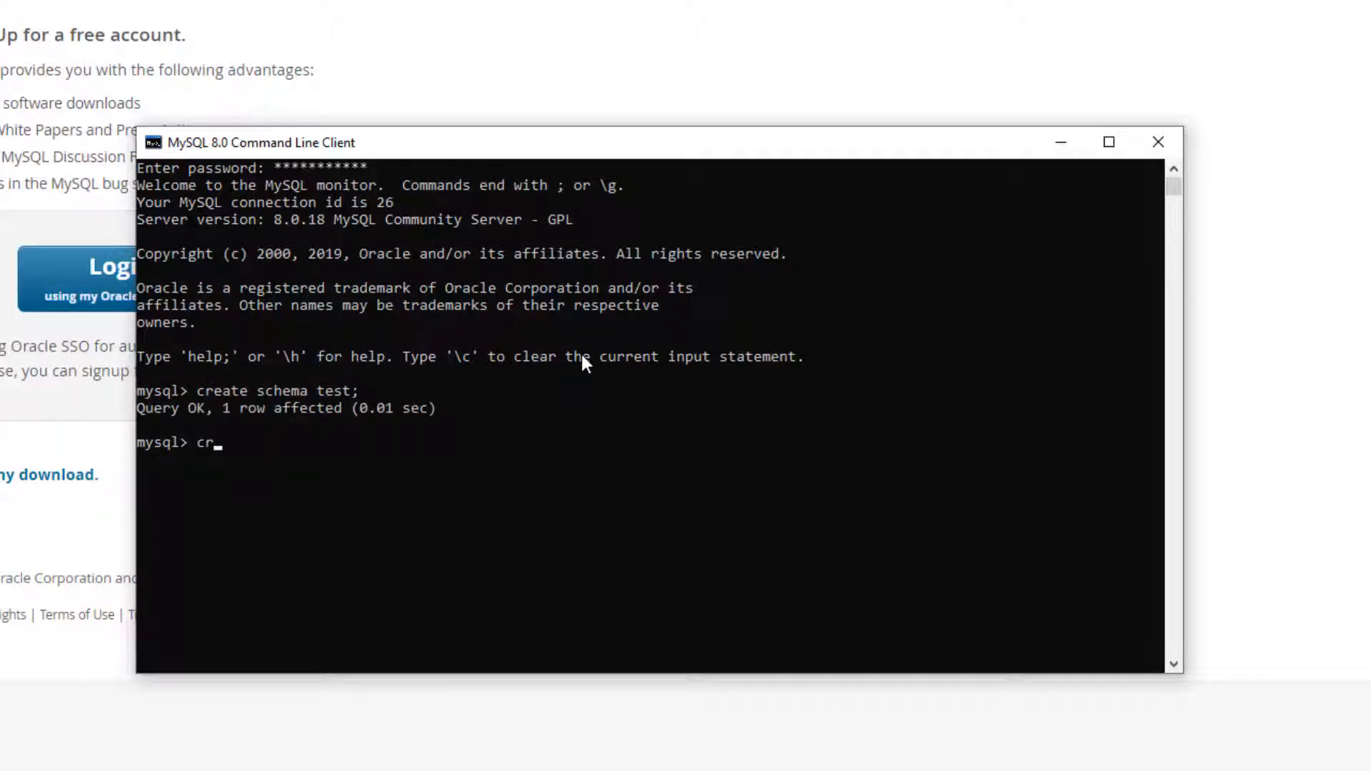
pyautogui.write('eate schema testDB')
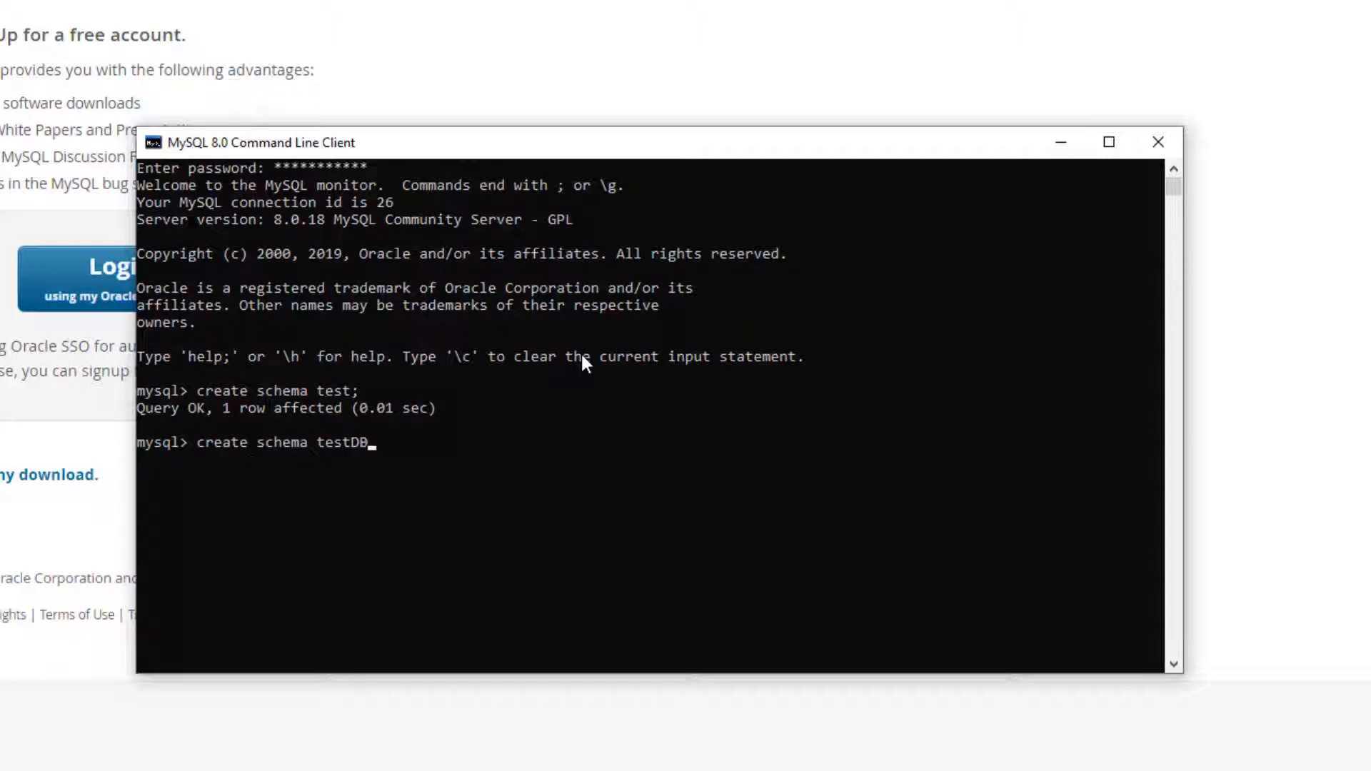
pyautogui.write(';')
pyautogui.press('Return')
# Make test the current database with "use test;" and close the command line client.
pyautogui.write('use test;')
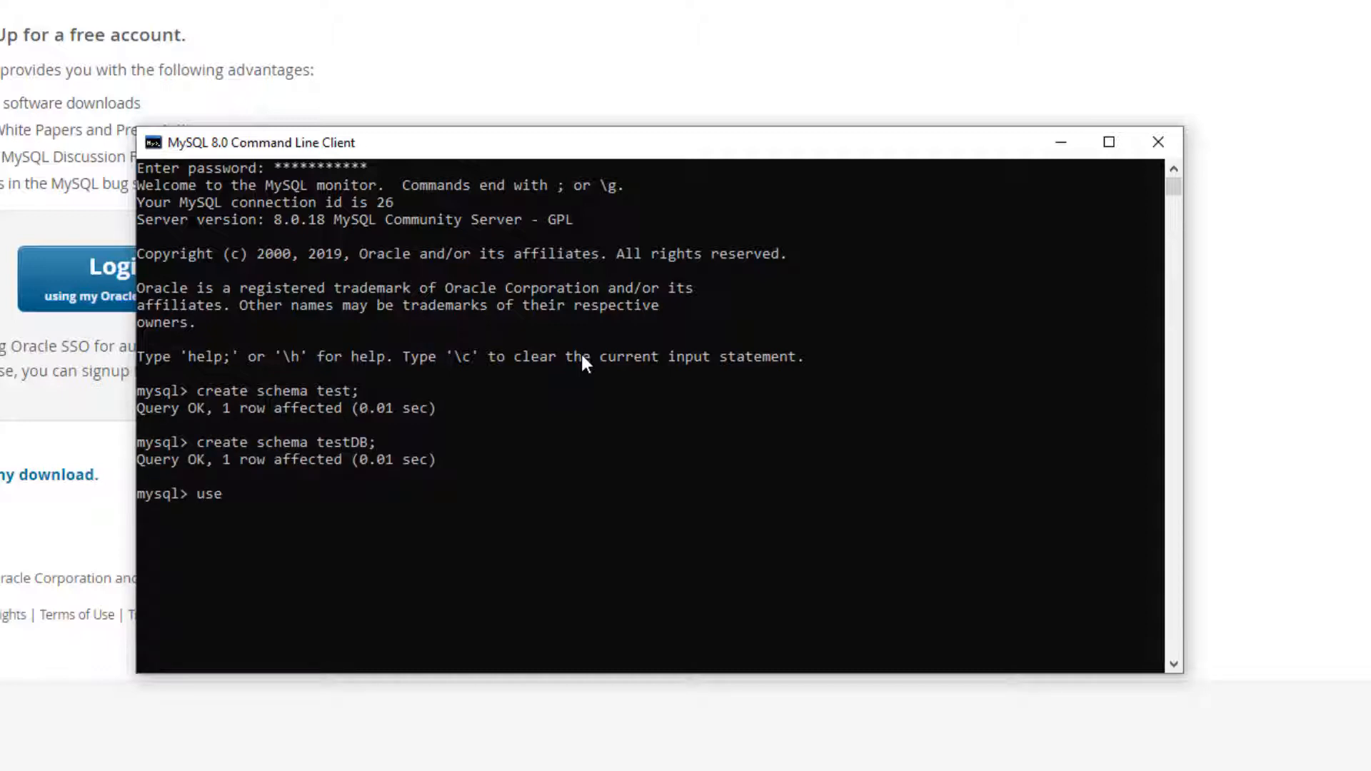
pyautogui.press('Return')
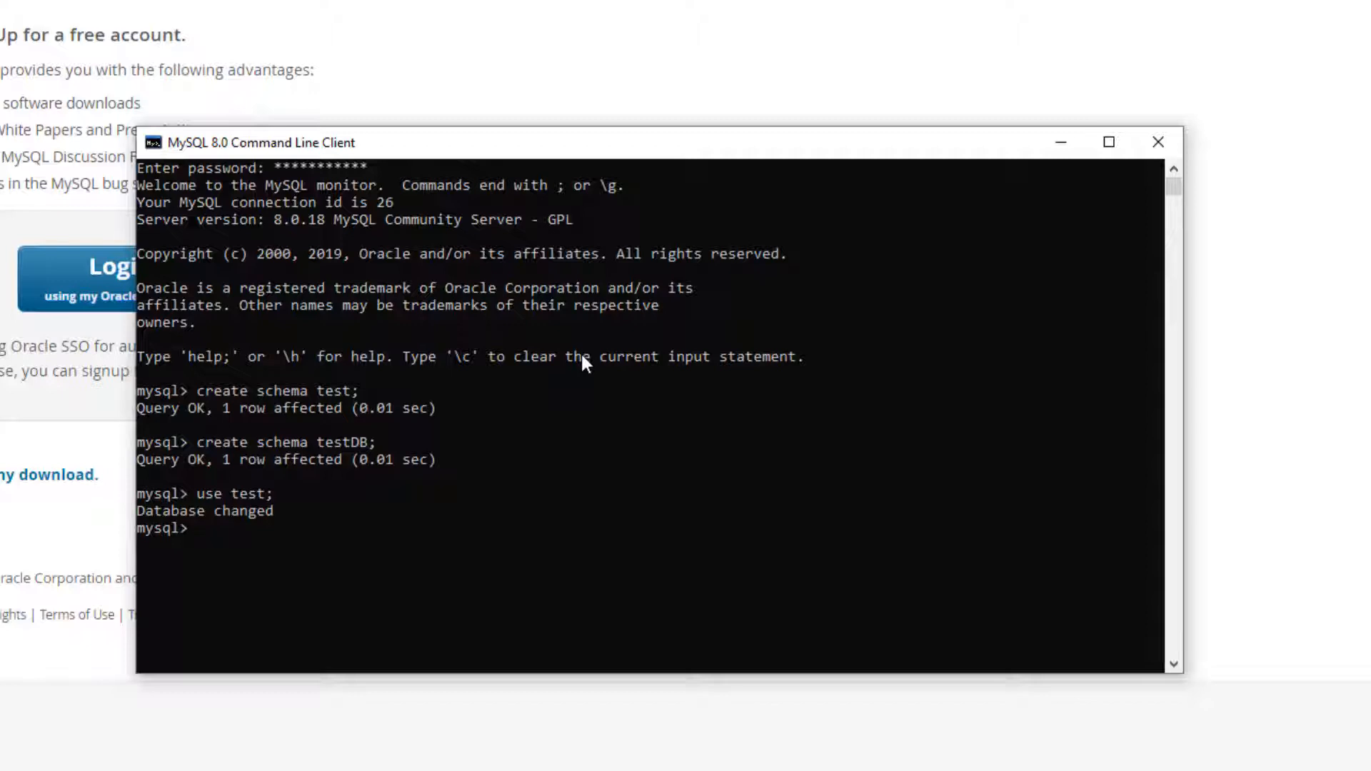
pyautogui.click(1146, 143)
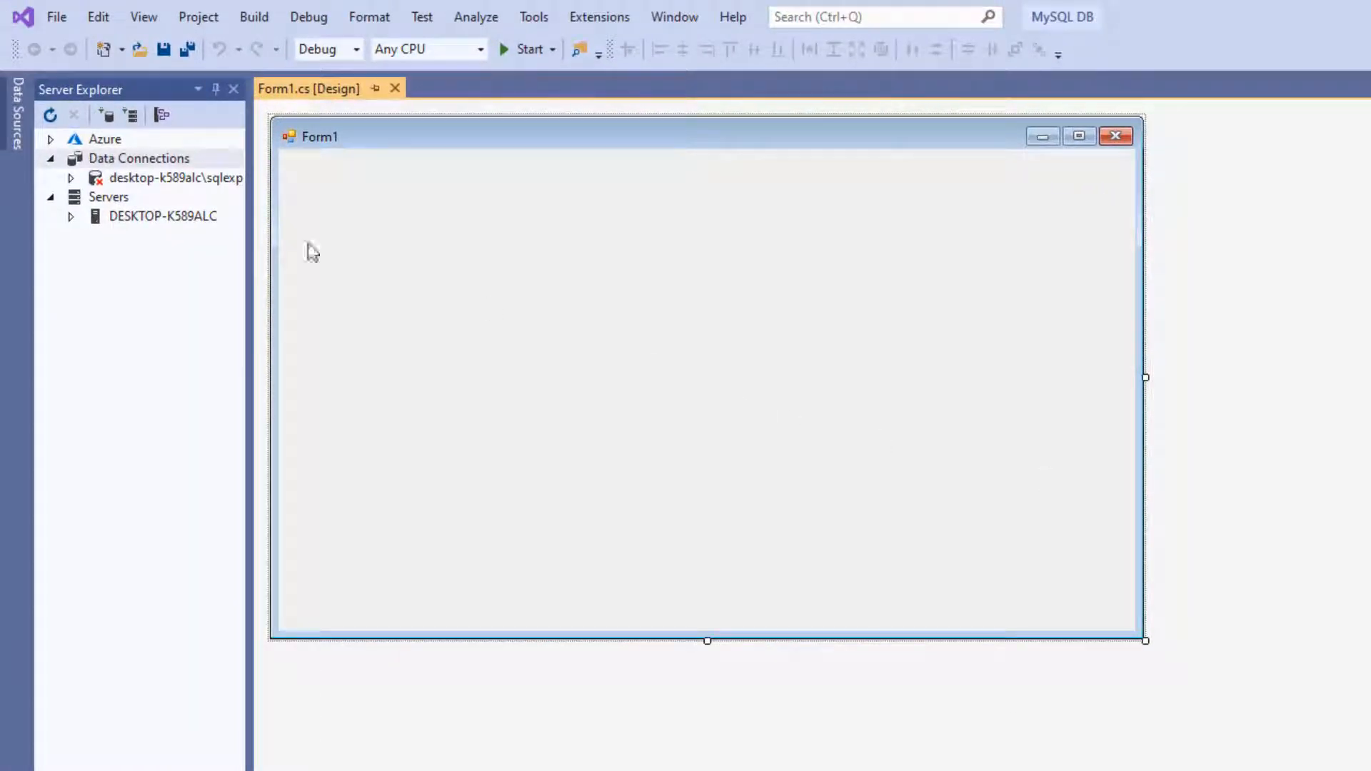
# In Visual Studio, start adding a data connection and change its data source to MySQL Database.
pyautogui.rightClick(145, 160)
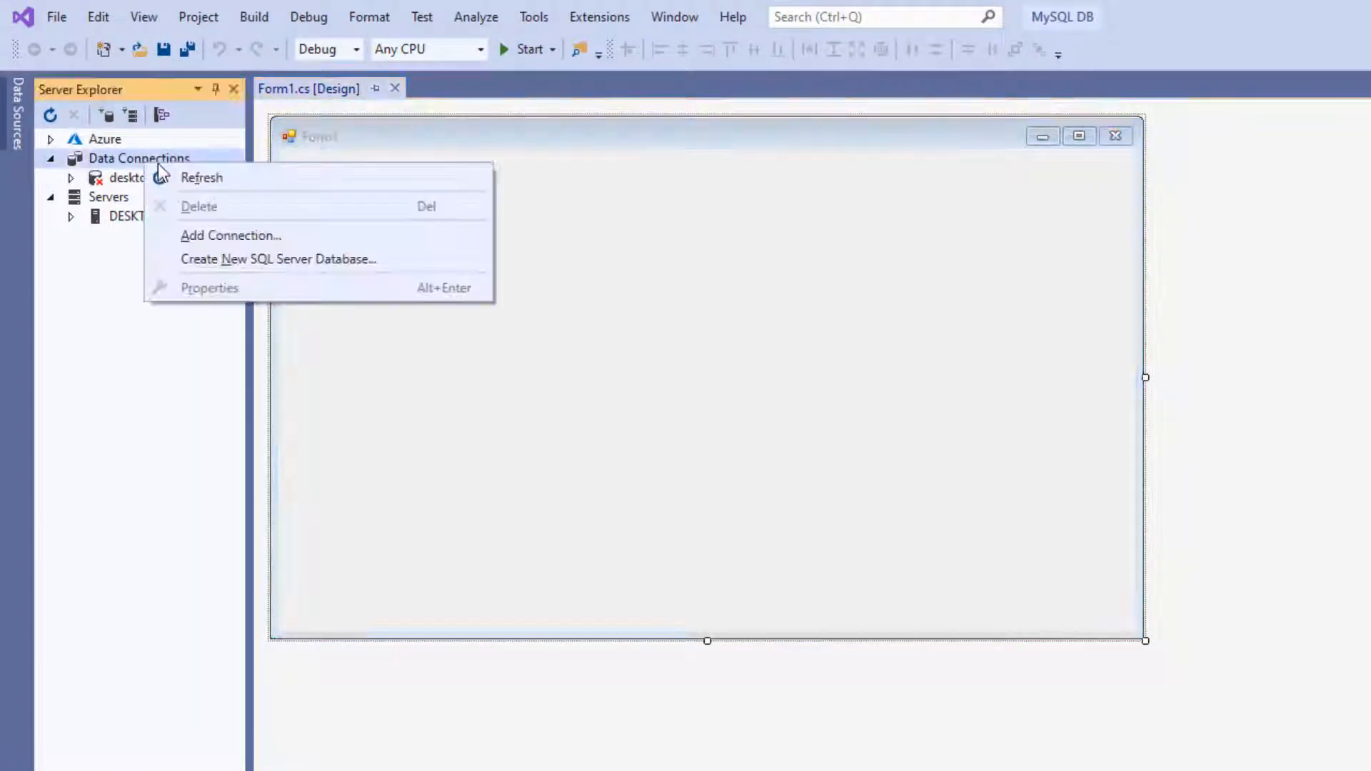
pyautogui.click(209, 234)
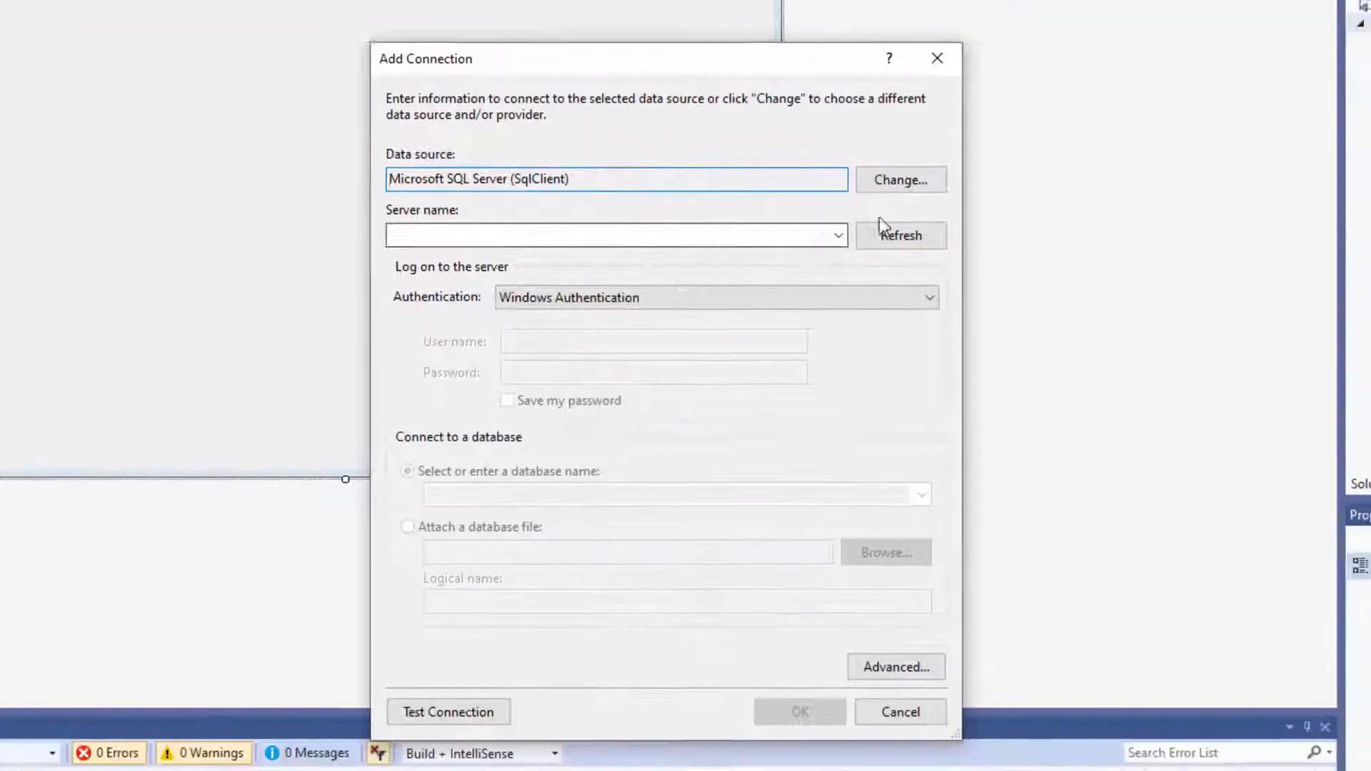
pyautogui.click(900, 180)
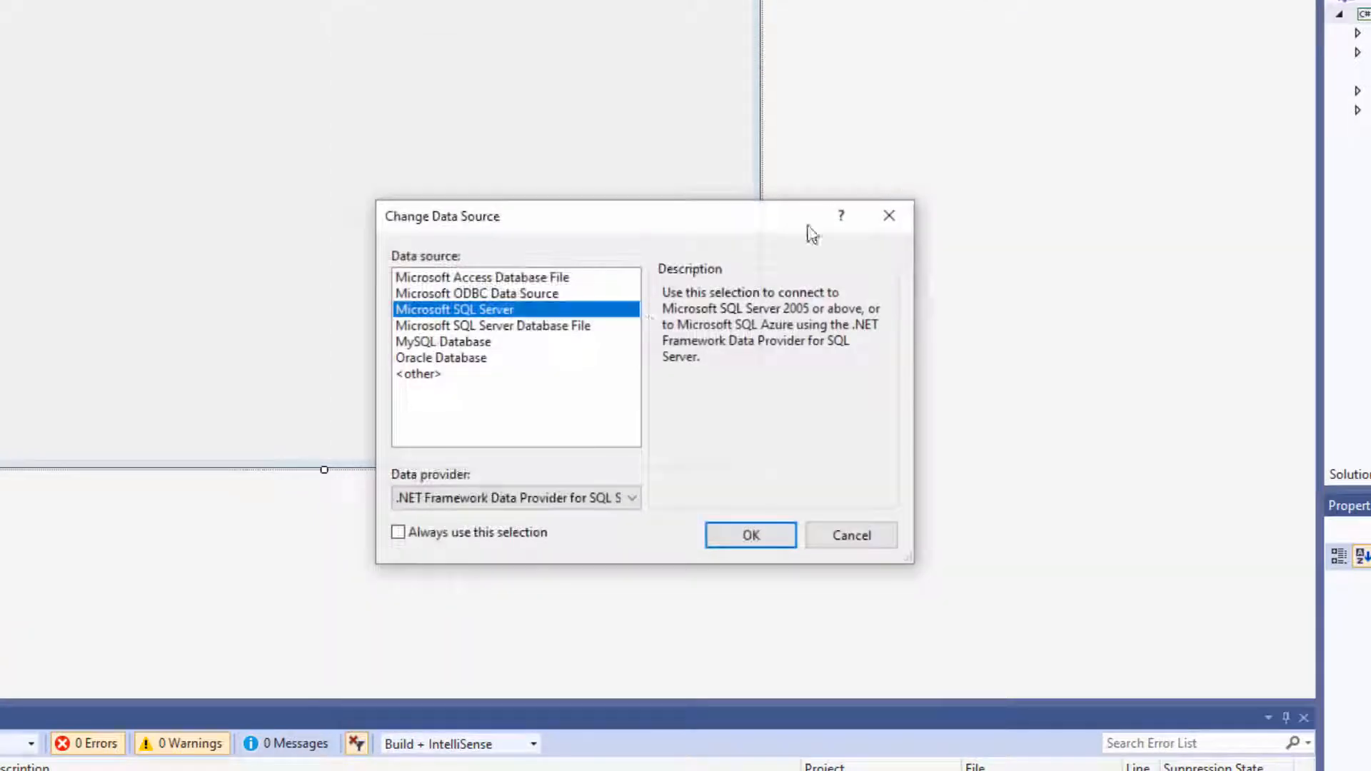
pyautogui.click(472, 344)
pyautogui.click(760, 534)
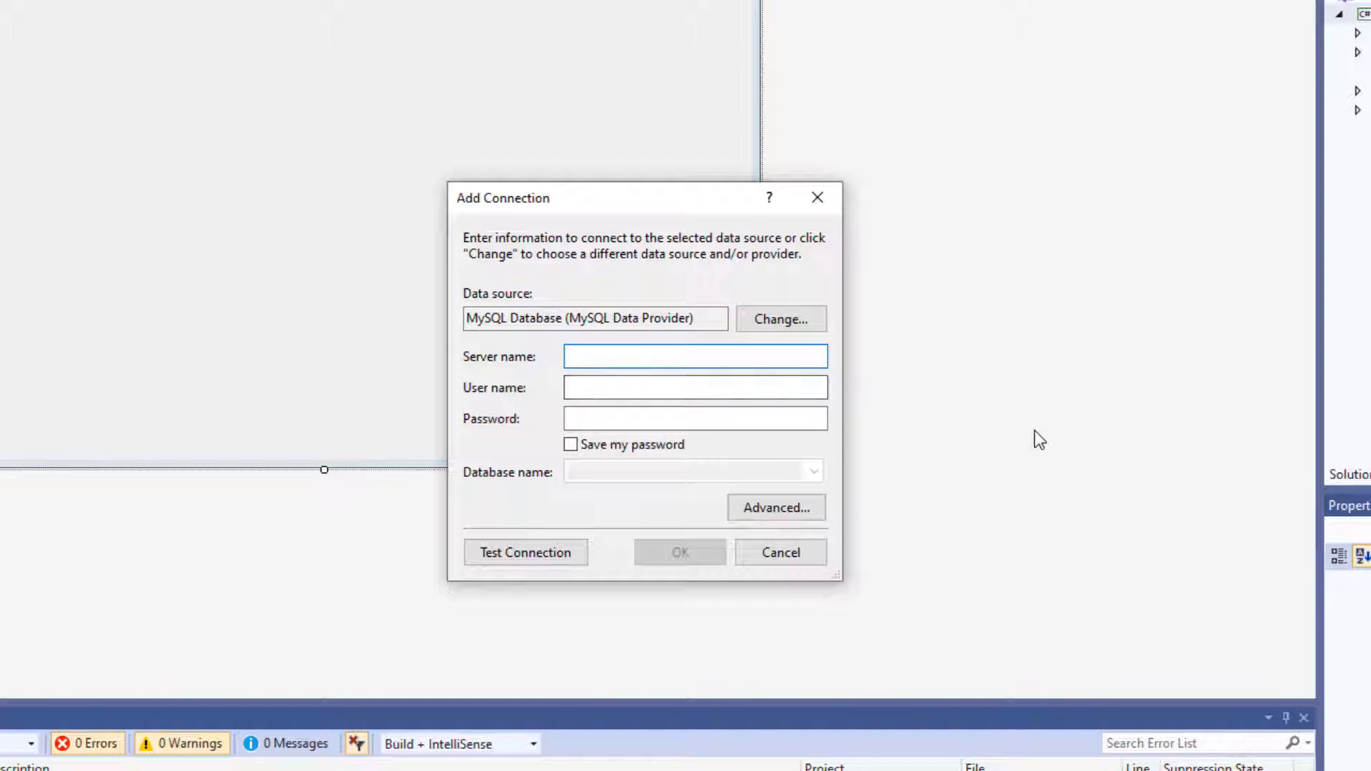
# Set the connection's server name to localhost and user name to root, and enter the root password.
pyautogui.write('localhost')
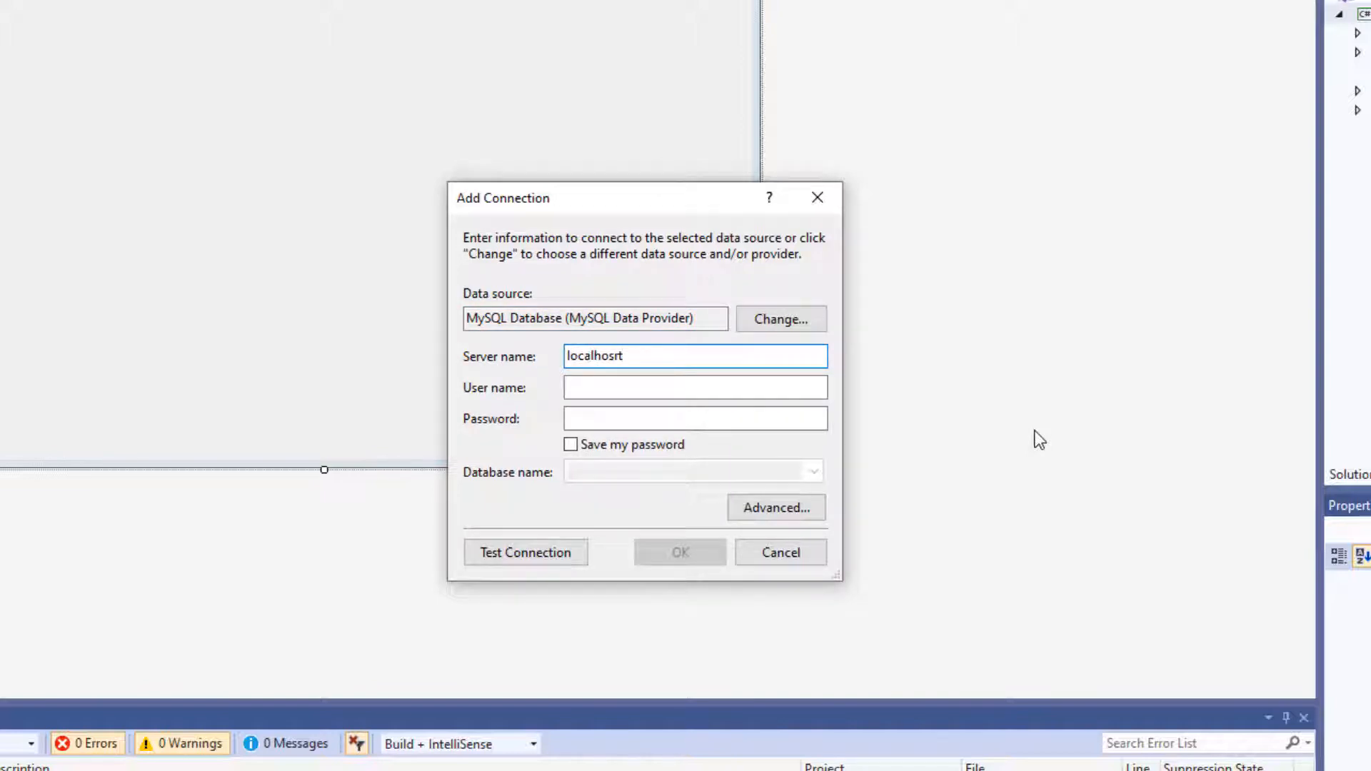
pyautogui.press('Tab')
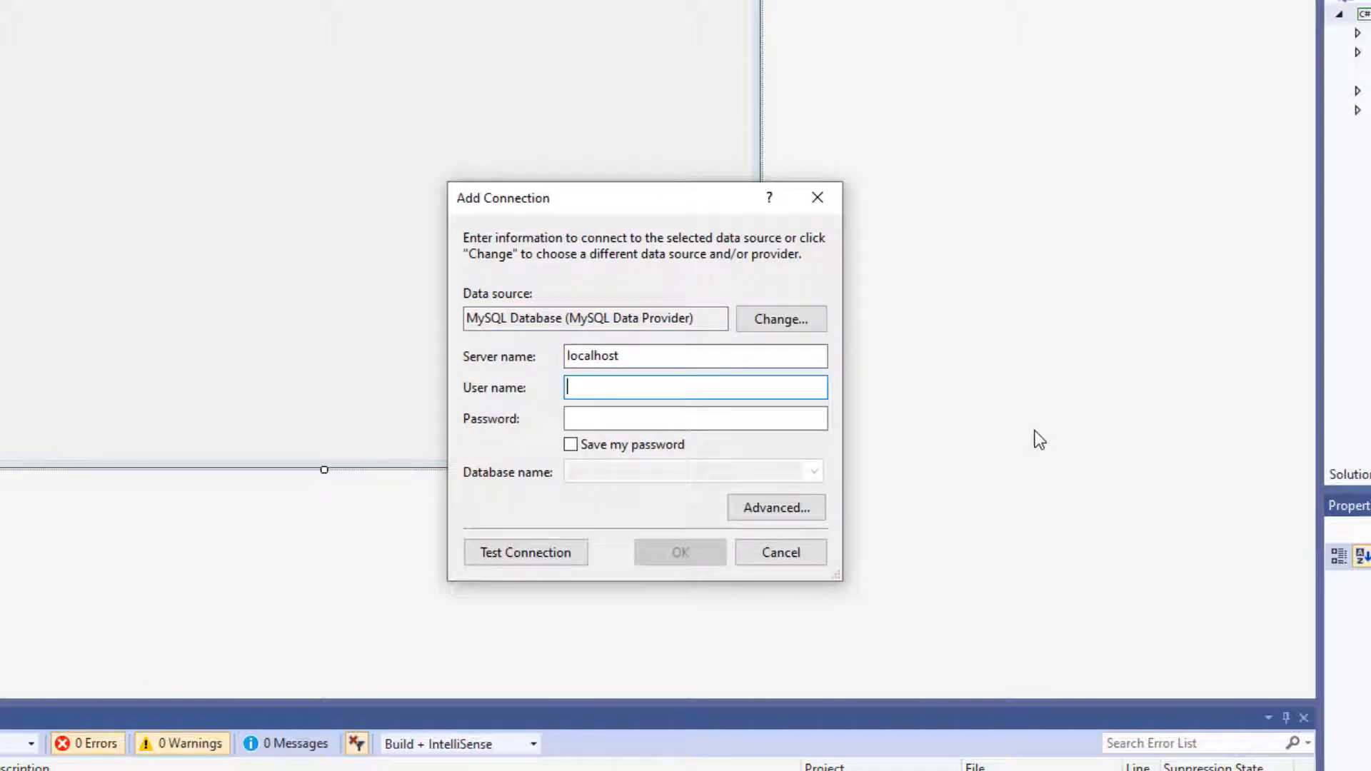
pyautogui.write('root')
pyautogui.press('Tab')
pyautogui.write('r')
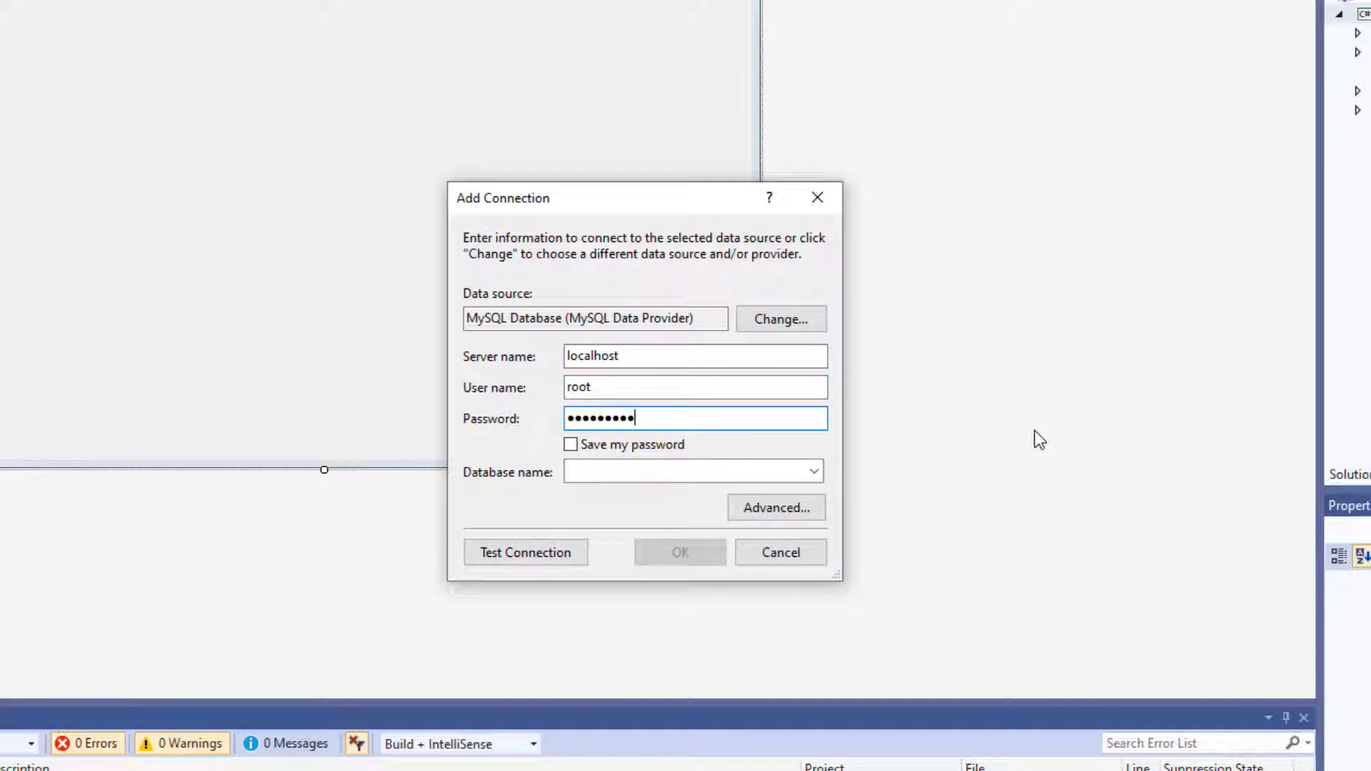
# Choose test as the connection's database, test the connection and dismiss the result message.
pyautogui.click(814, 470)
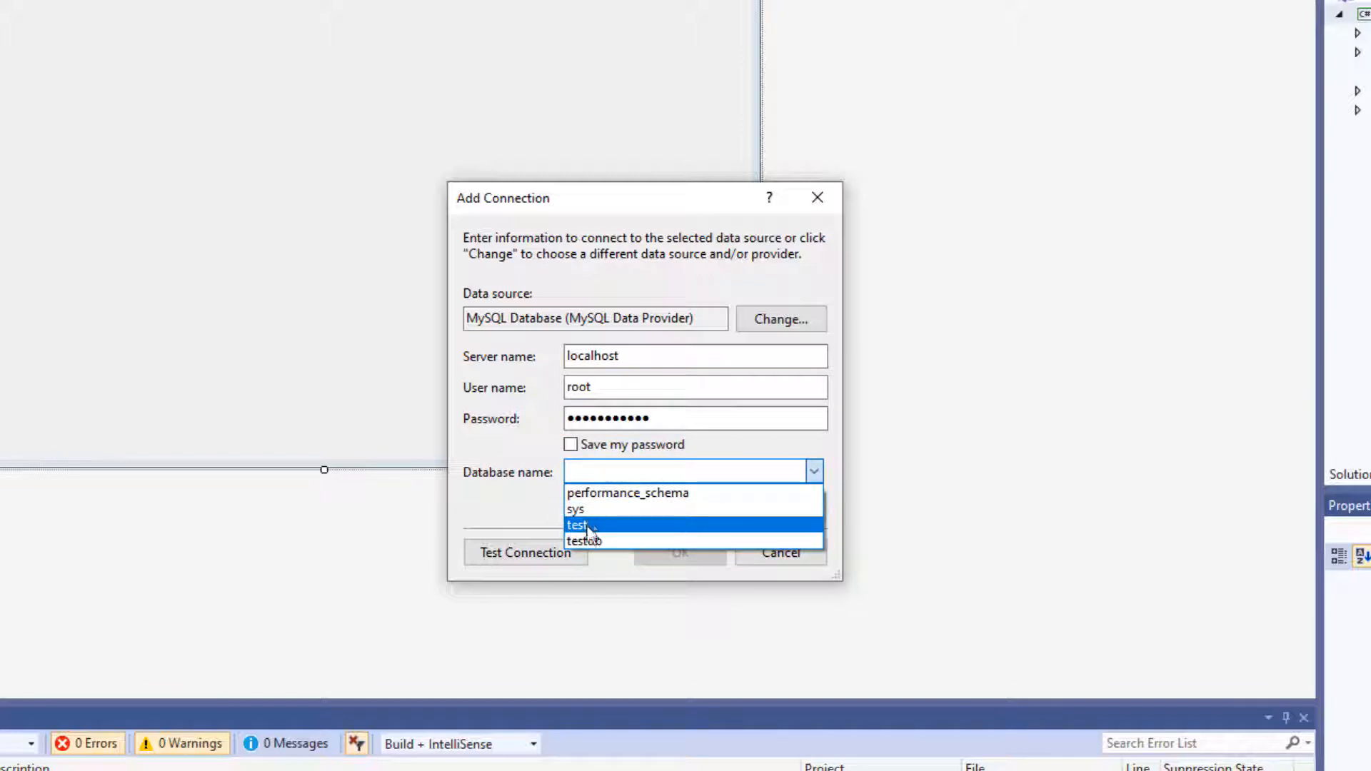
pyautogui.click(579, 525)
pyautogui.click(564, 554)
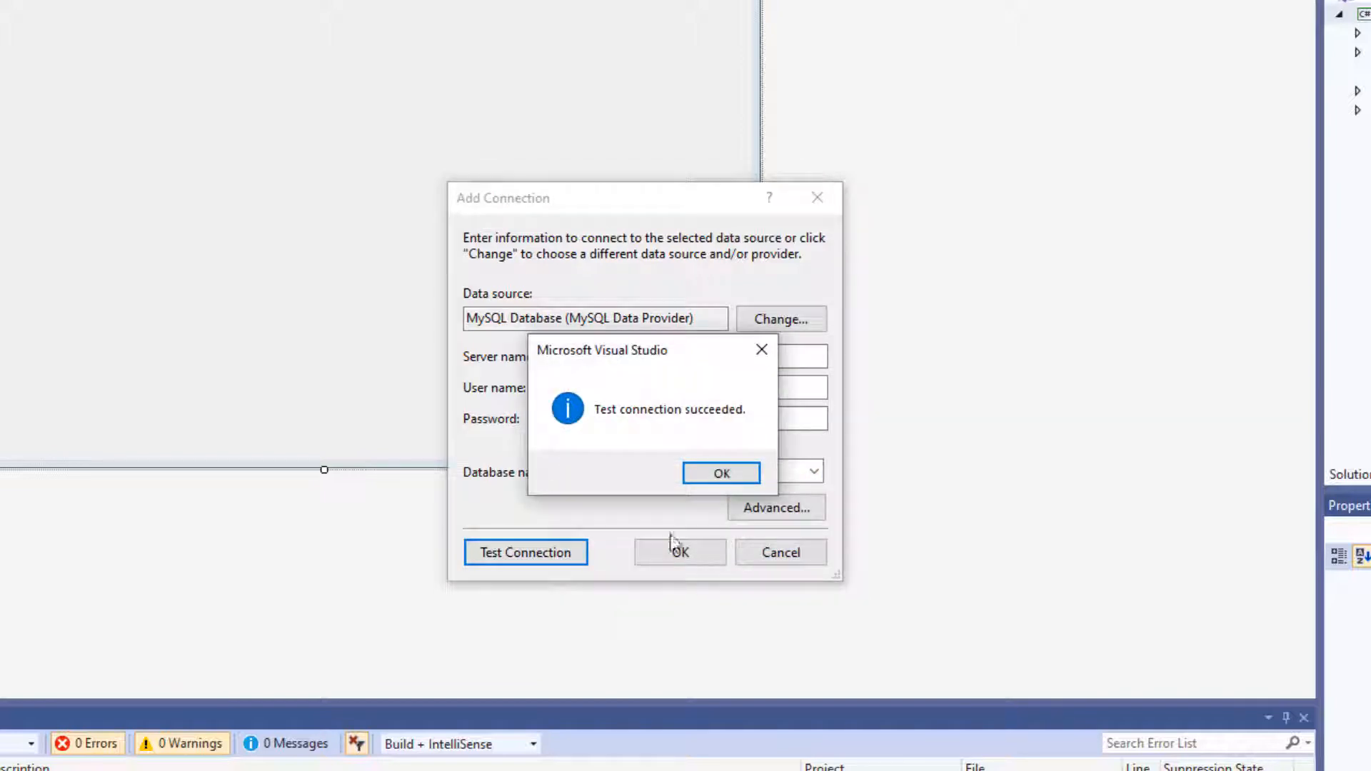
pyautogui.click(721, 472)
# Change the connection's database to testdb, test the connection again and dismiss the result message.
pyautogui.click(814, 470)
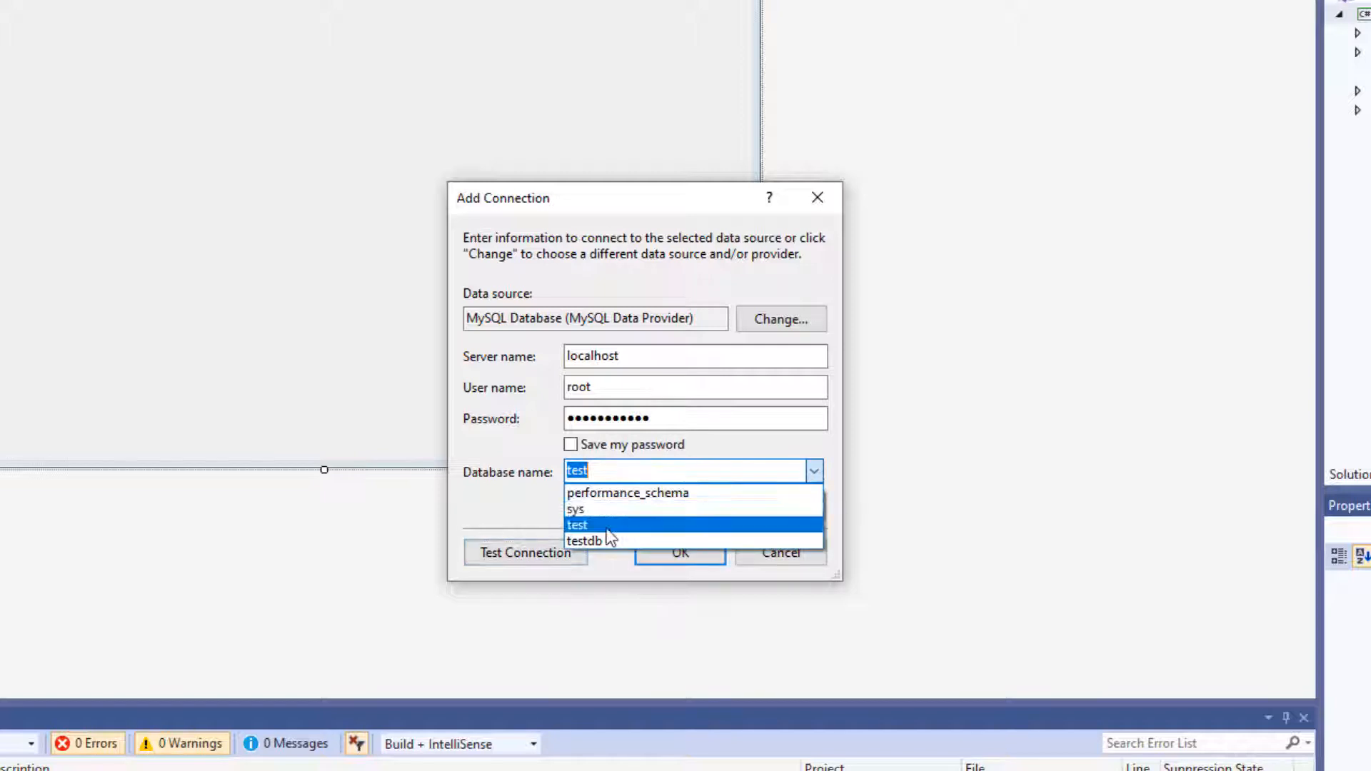
pyautogui.click(594, 540)
pyautogui.click(564, 557)
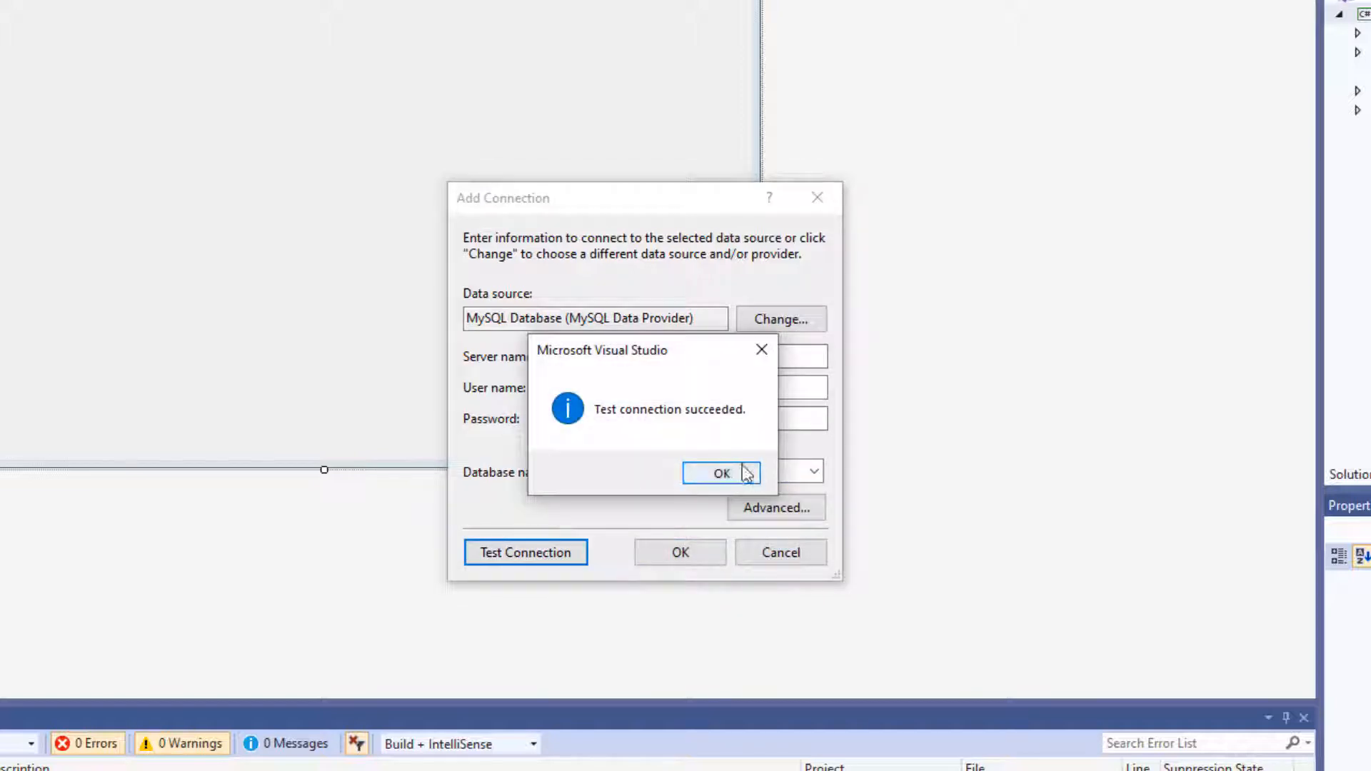
pyautogui.click(721, 475)
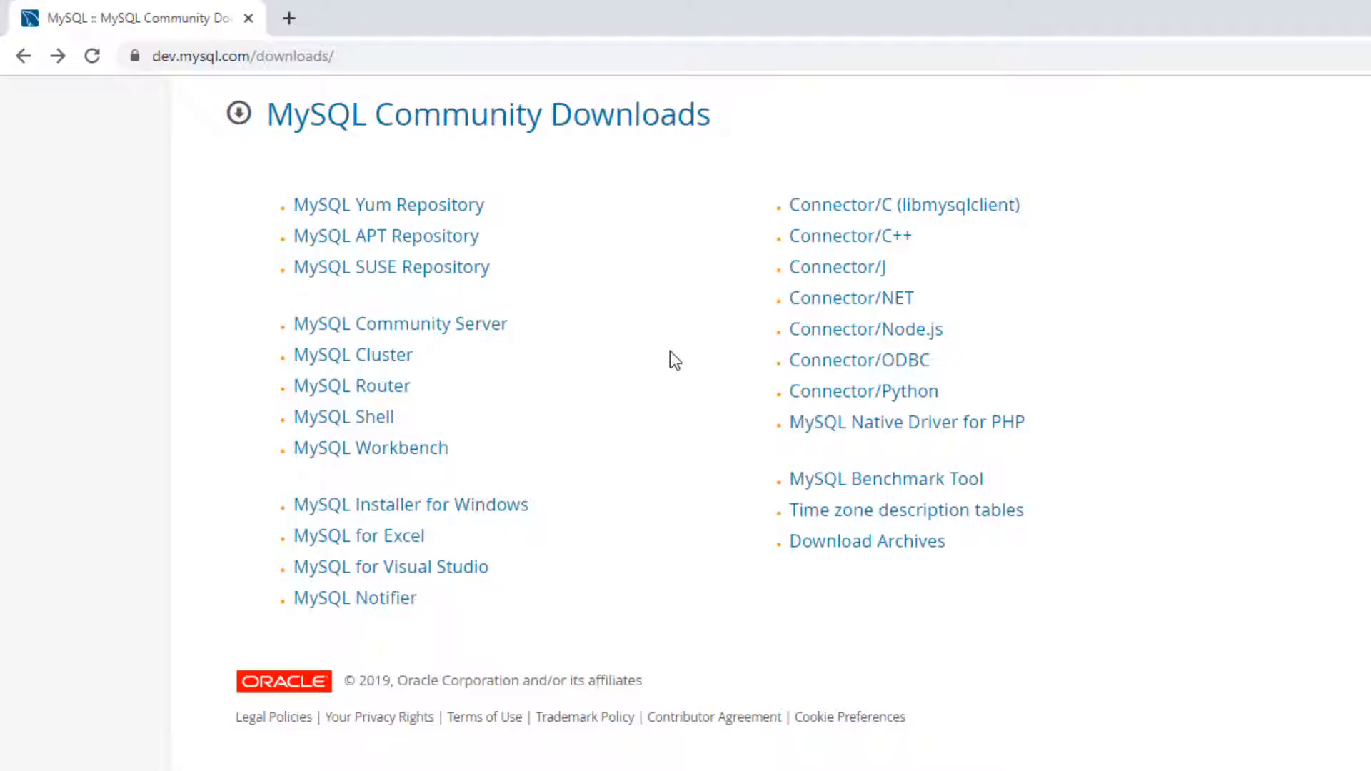
# From the MySQL Community Downloads page in the browser, download the 64-bit Windows MSI installer for MySQL Workbench 8.0.18 and open it.
pyautogui.click(394, 449)
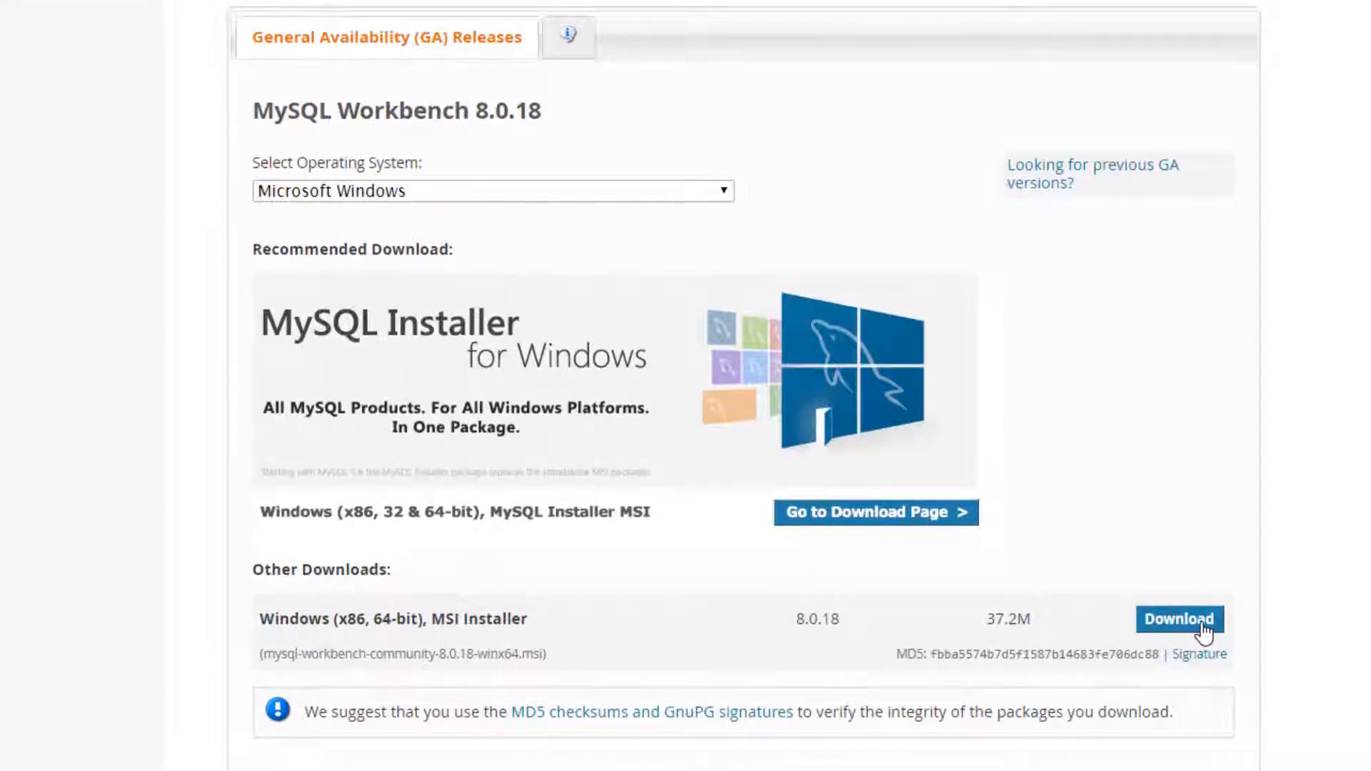
pyautogui.click(1201, 627)
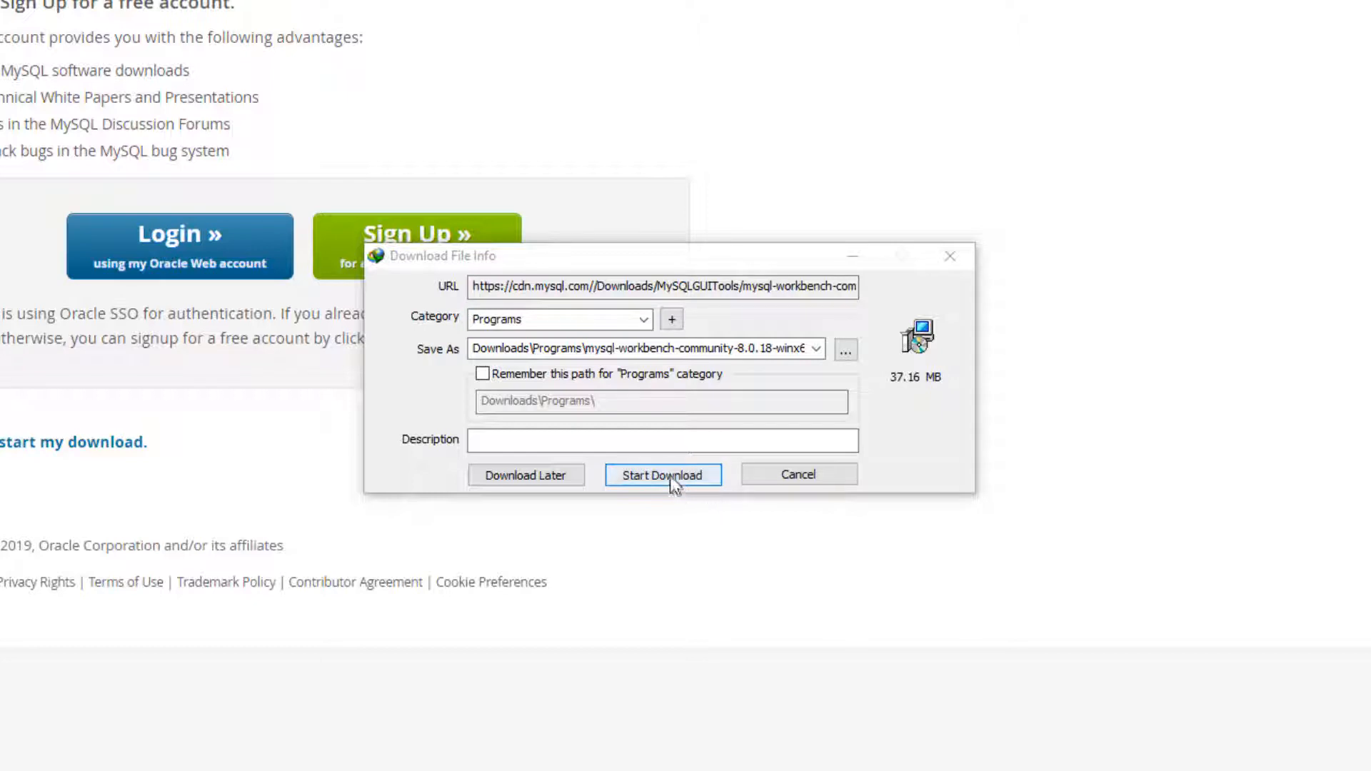
pyautogui.click(671, 477)
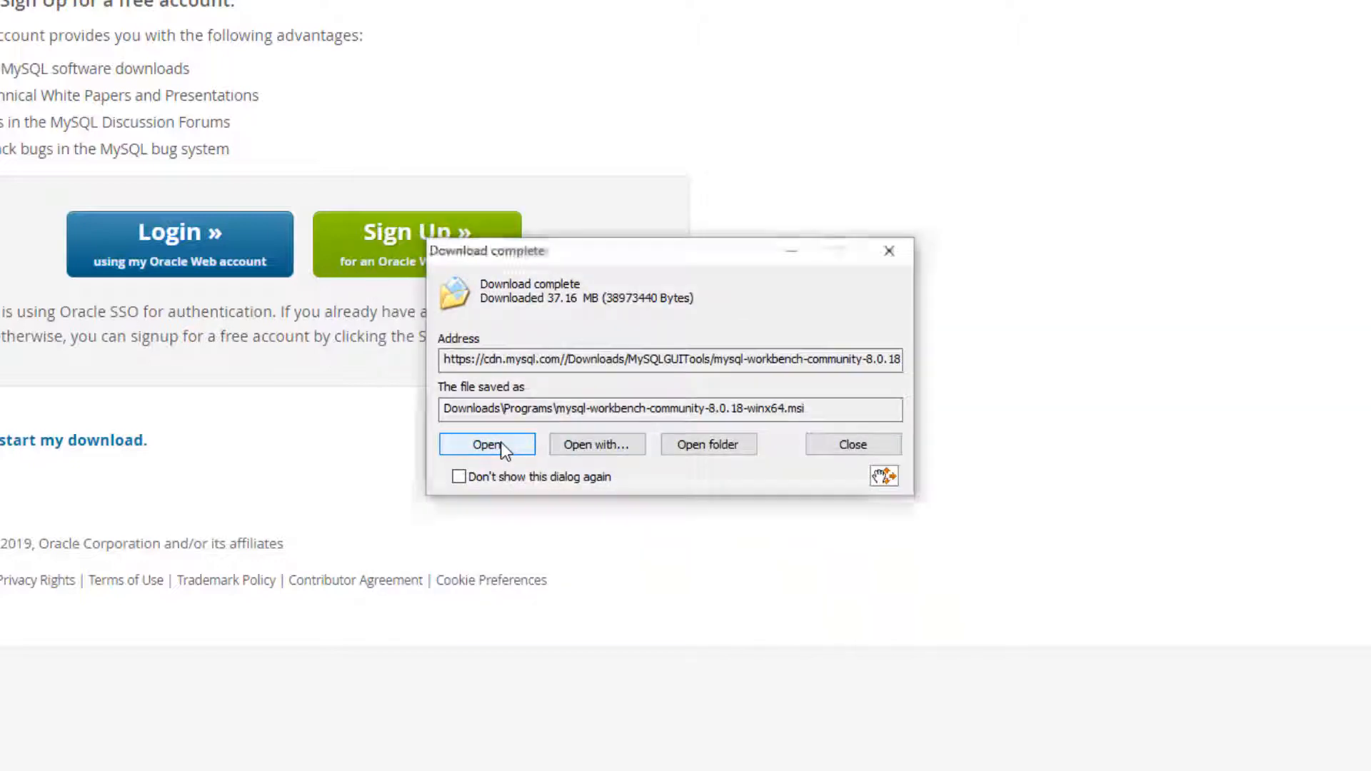
pyautogui.click(502, 447)
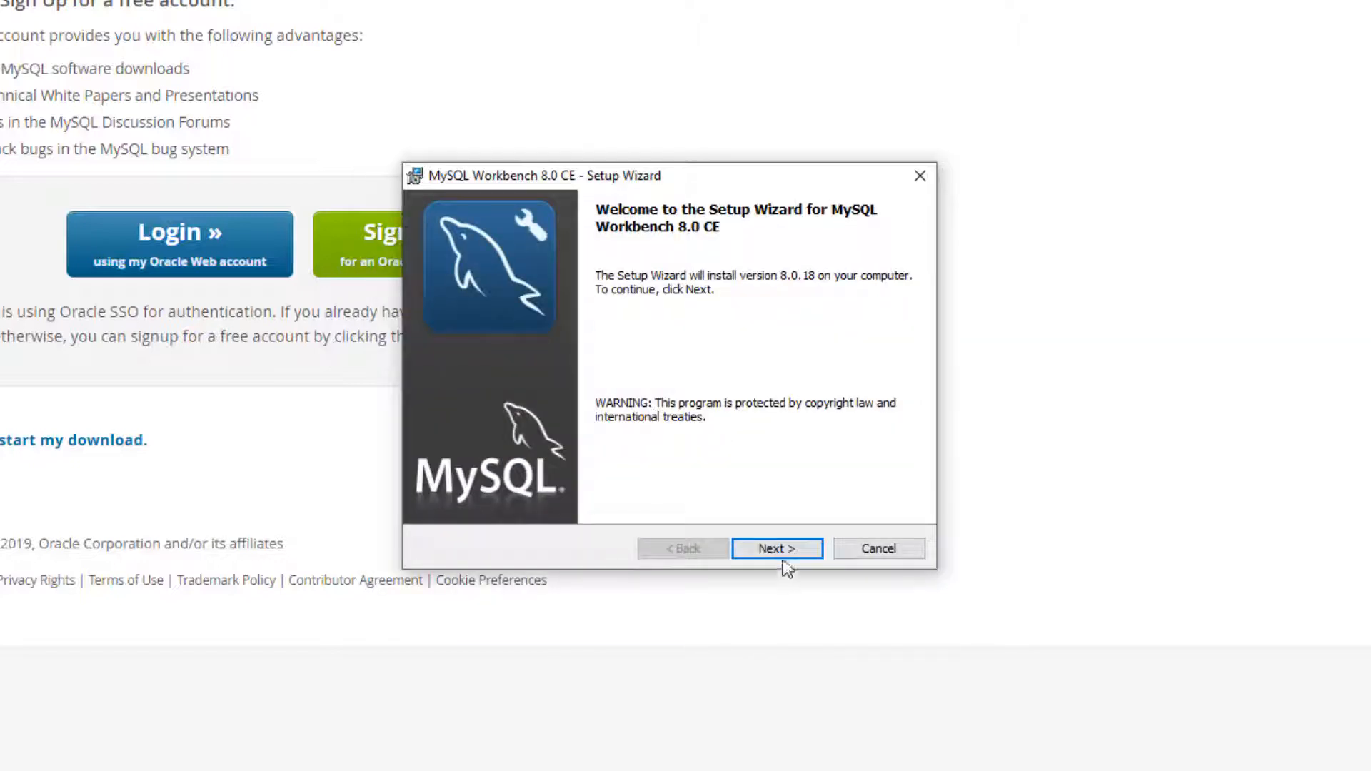
# Install MySQL Workbench 8.0 CE with the Complete setup type and finish the wizard, leaving it set to launch Workbench.
pyautogui.click(780, 548)
pyautogui.click(782, 552)
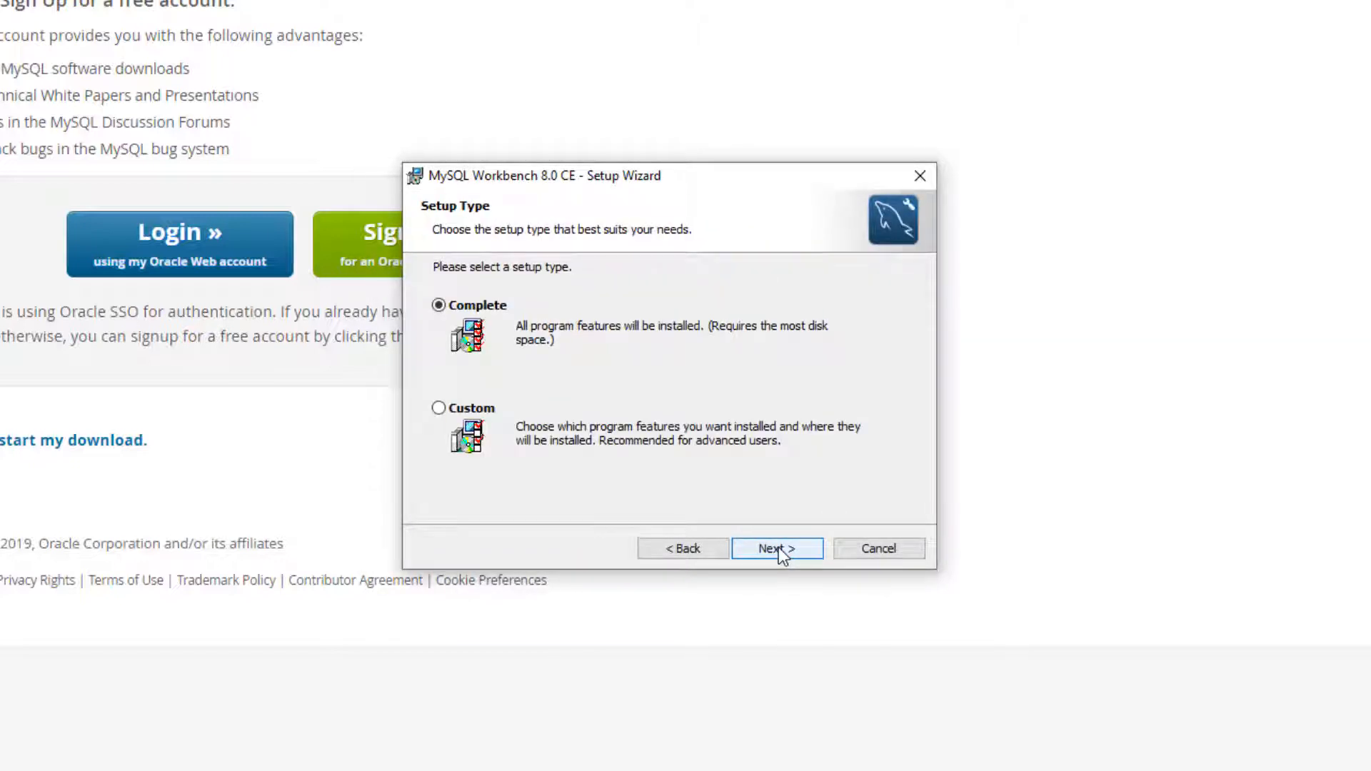
pyautogui.click(781, 549)
pyautogui.click(781, 550)
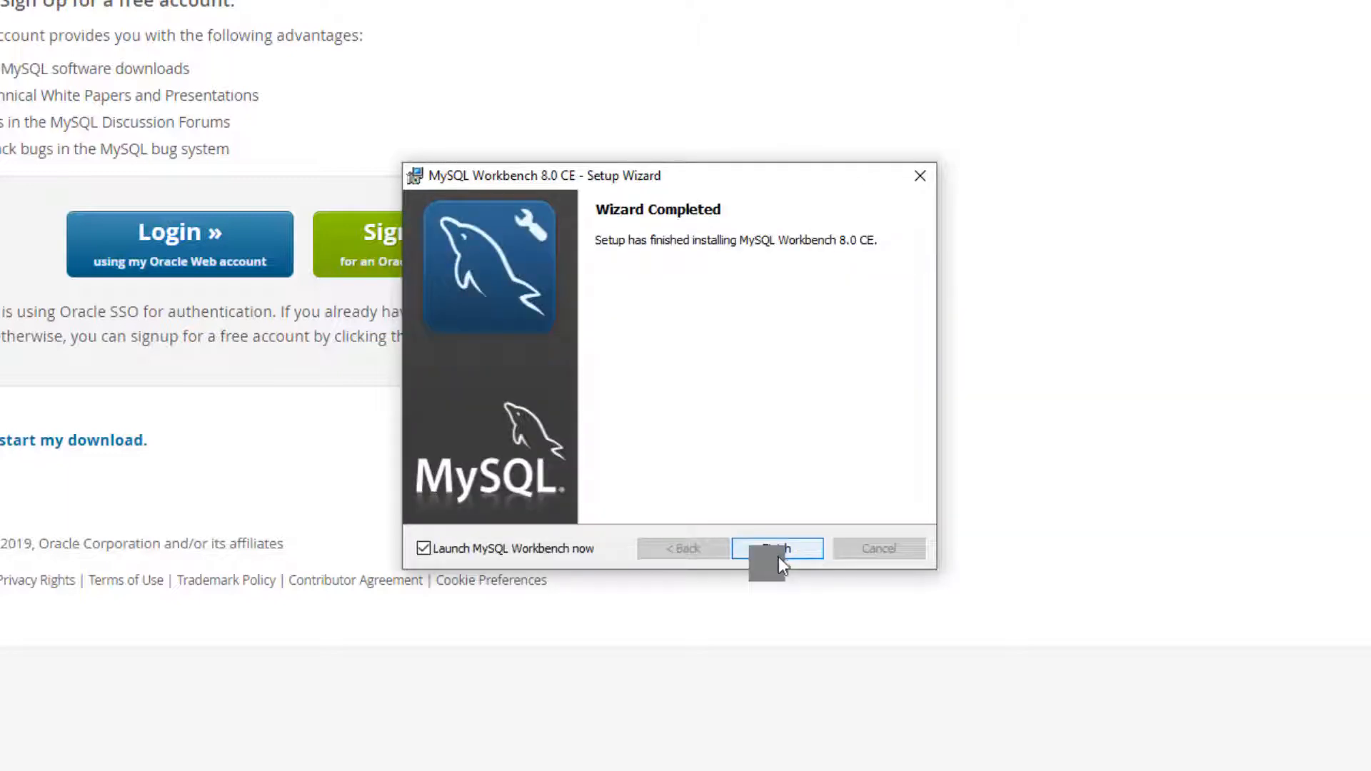
pyautogui.click(778, 551)
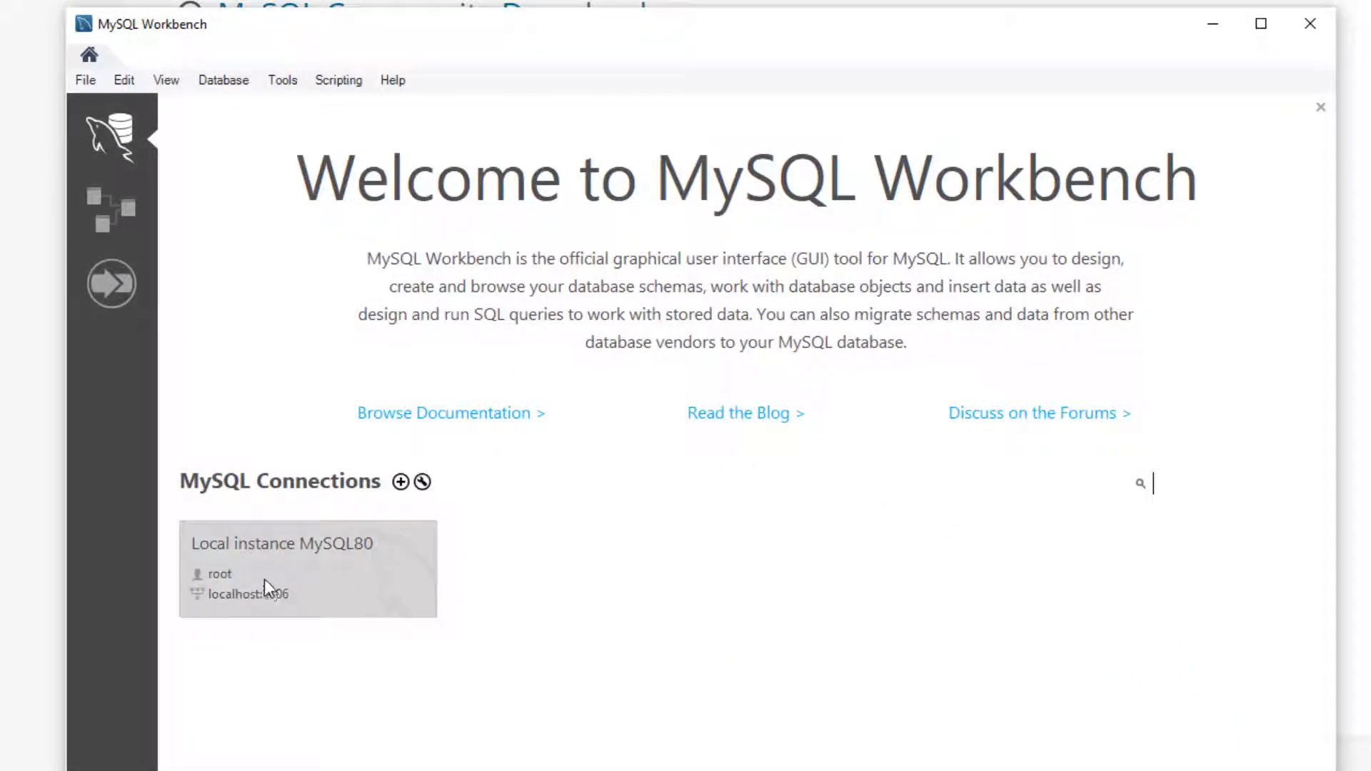
# Connect to Local instance MySQL80 with the root password, and show its server status in a widened main pane.
pyautogui.click(317, 549)
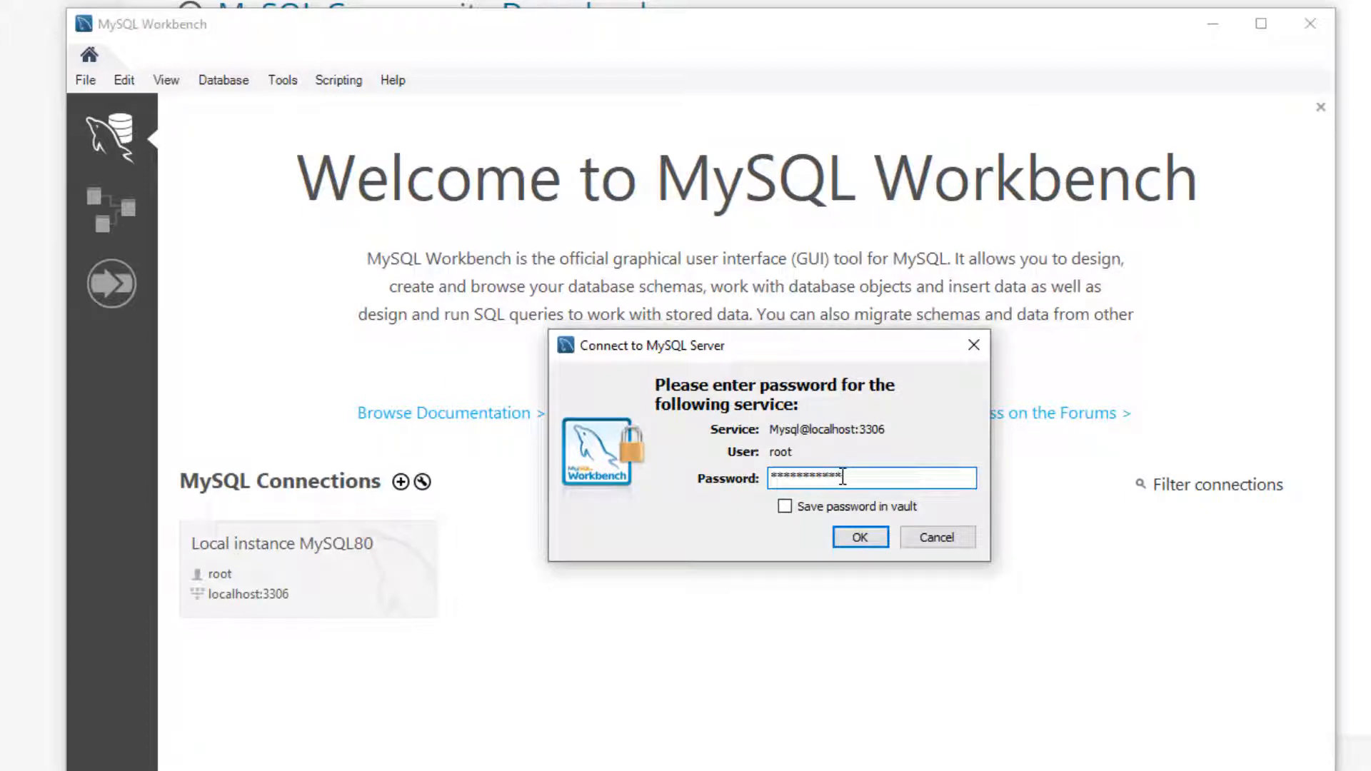
pyautogui.click(860, 538)
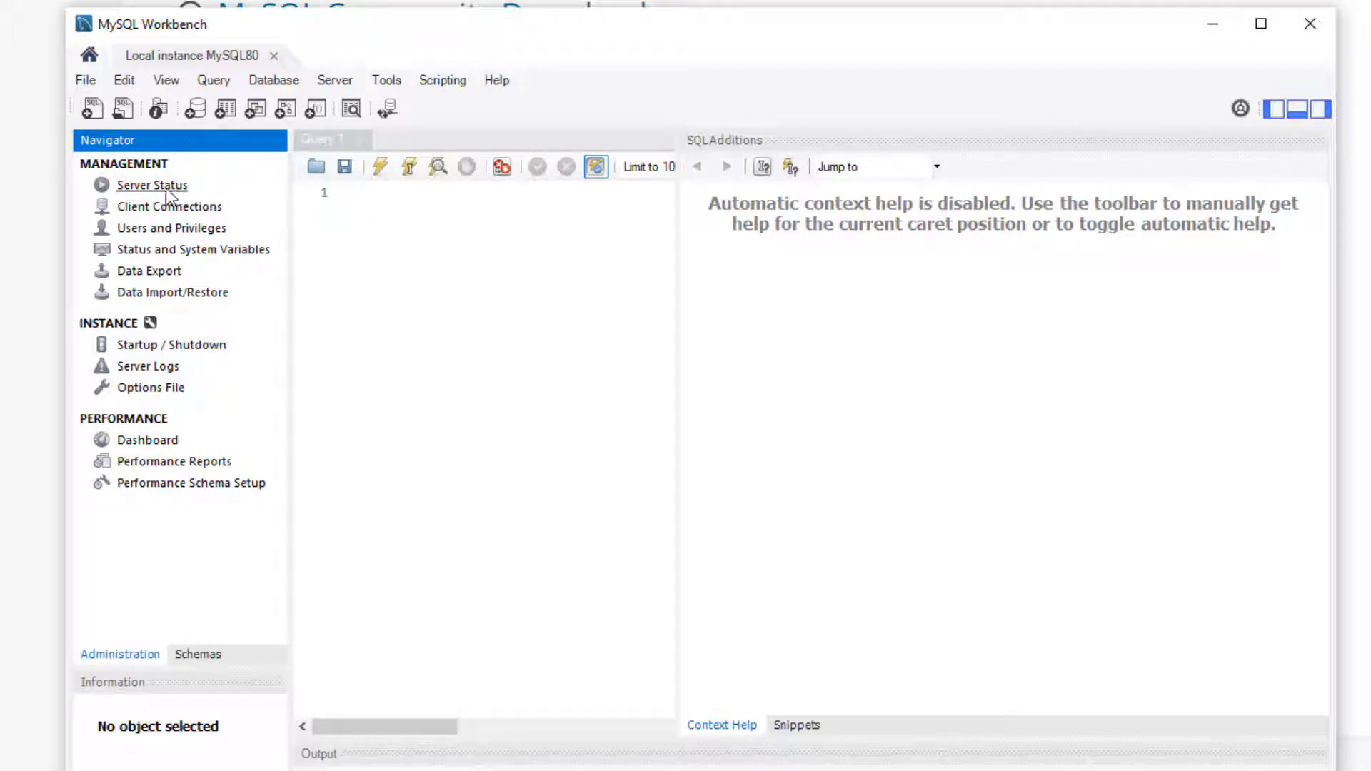
pyautogui.click(165, 190)
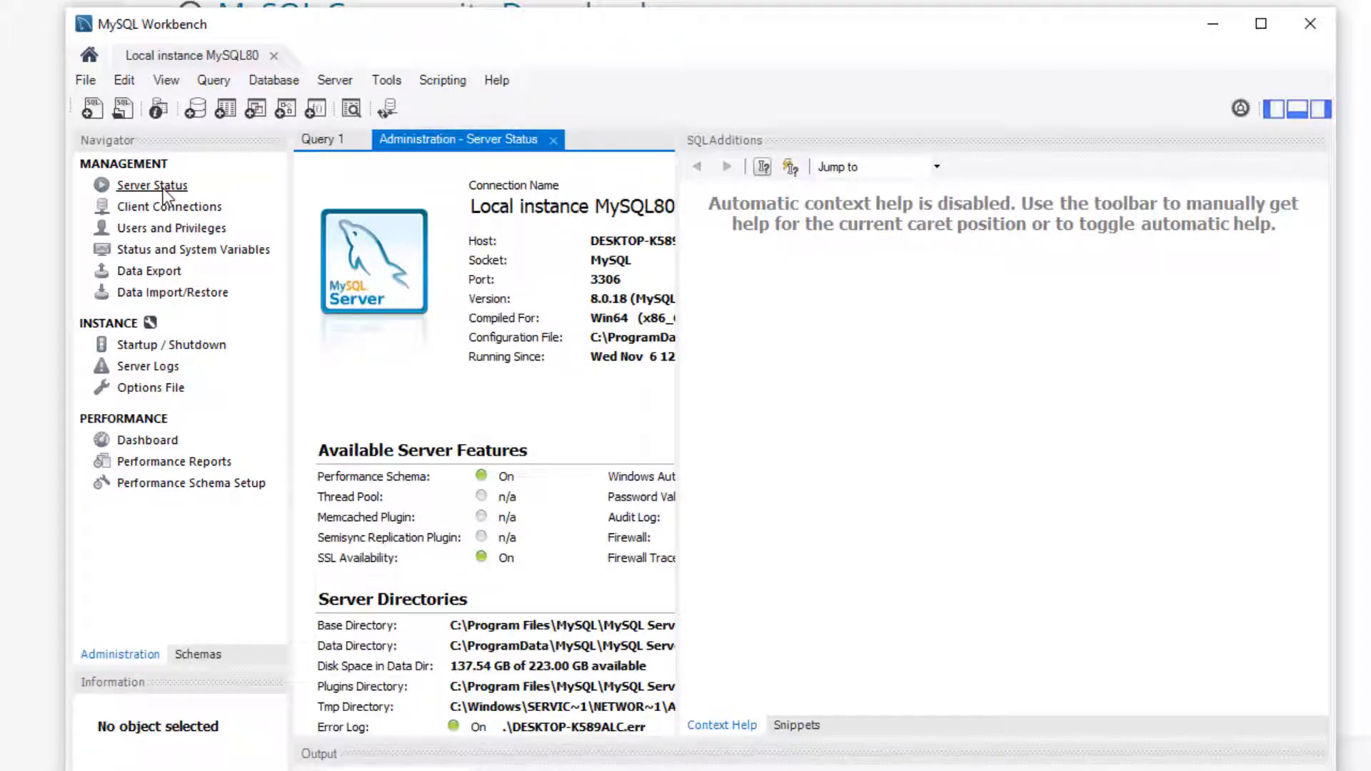
pyautogui.moveTo(680, 242); pyautogui.dragTo(967, 278)
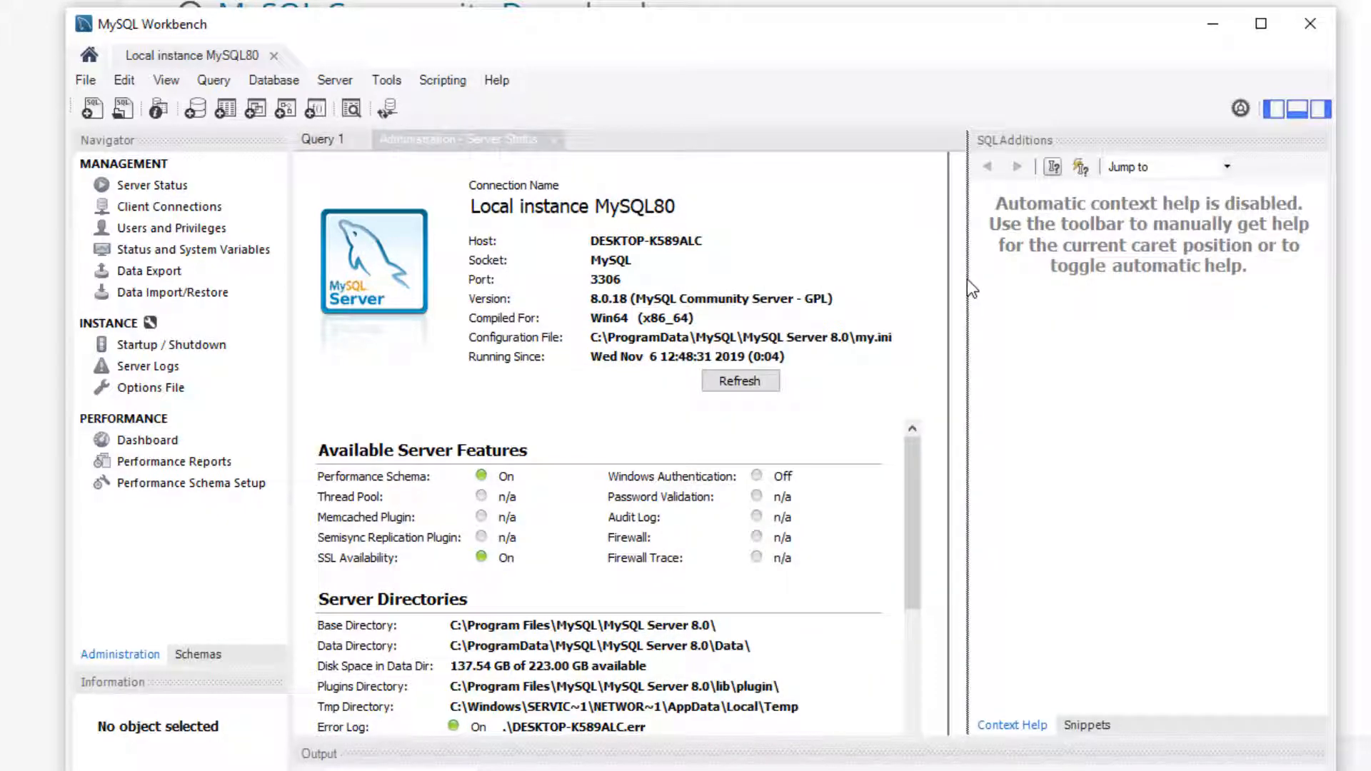